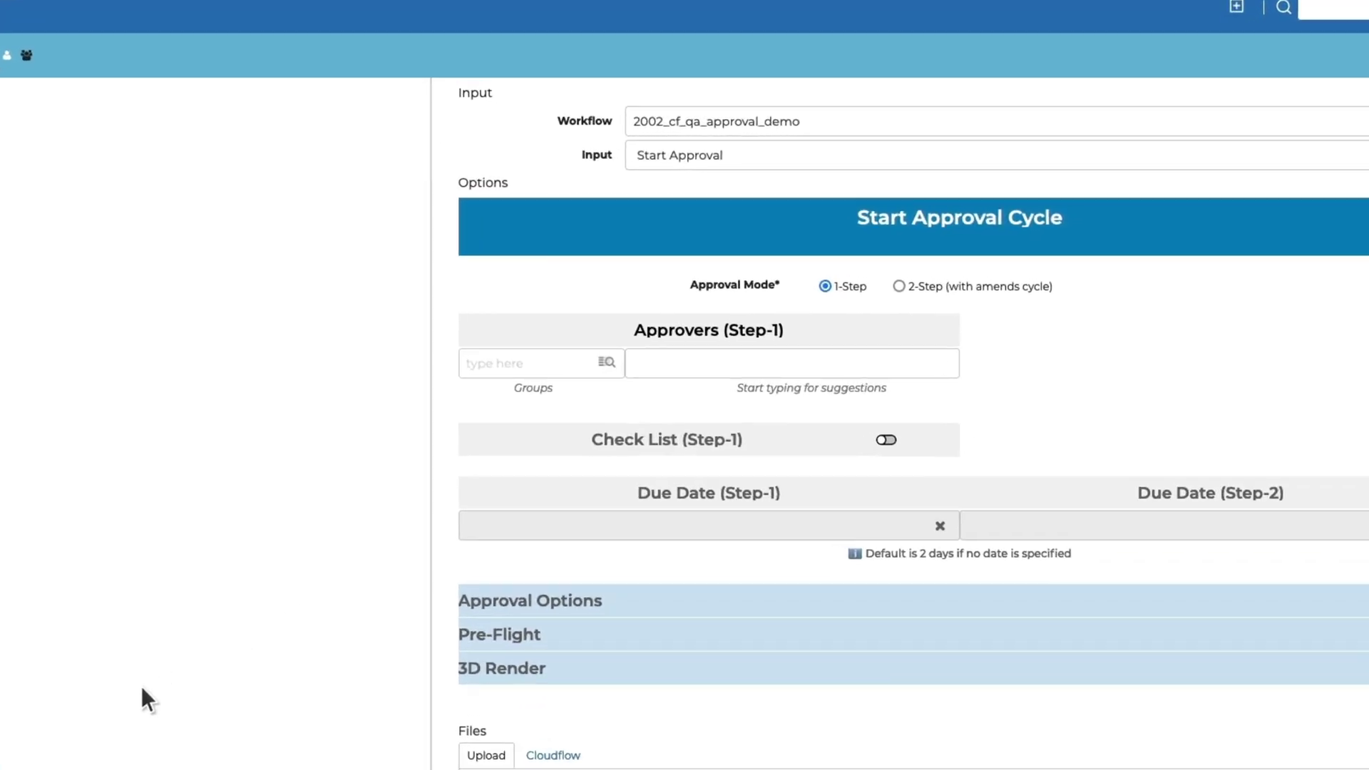
Set the Approval Mode to 2-Step (with amends cycle) on the workflow's approval form.
{"action": "left_click", "coordinate": [874, 297]}
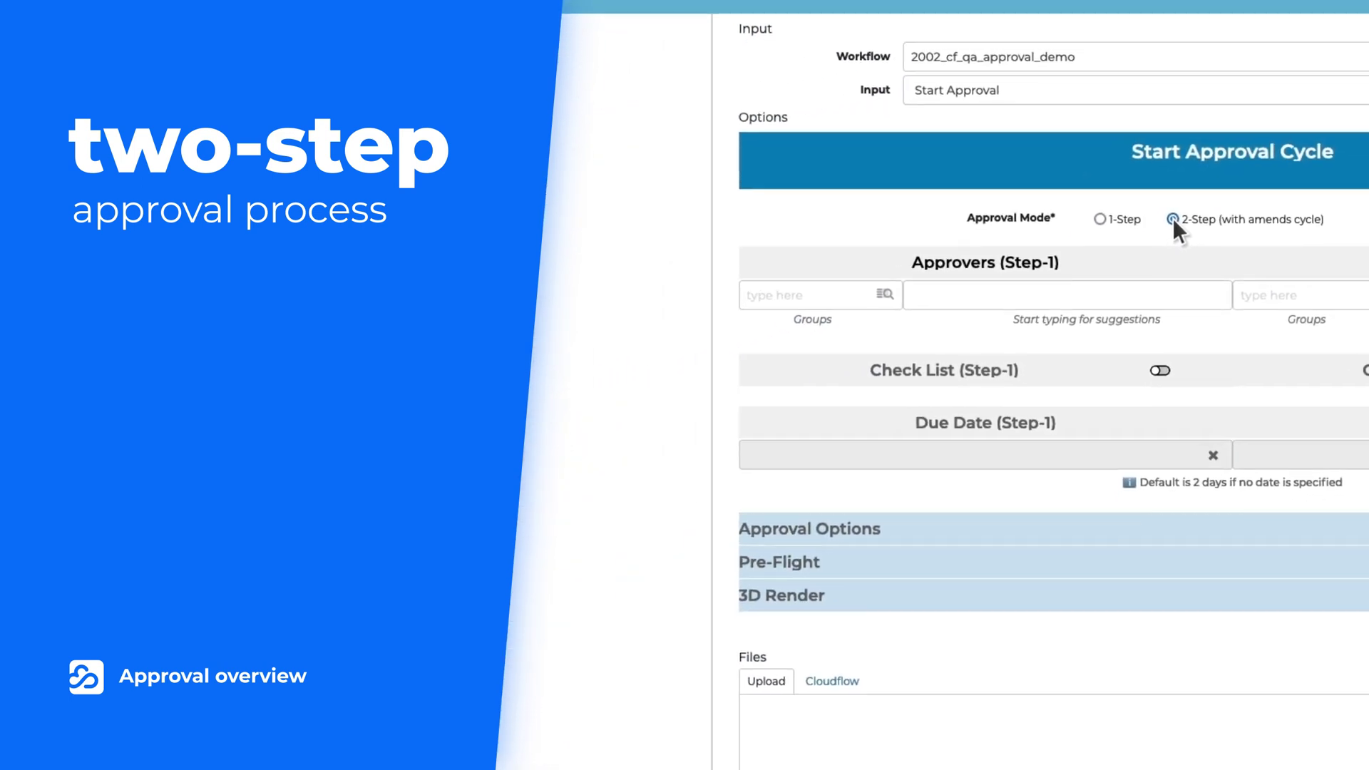
Add the QC group as Step-1 approvers and the Approver group as Step-2 approvers.
{"action": "left_click", "coordinate": [884, 294]}
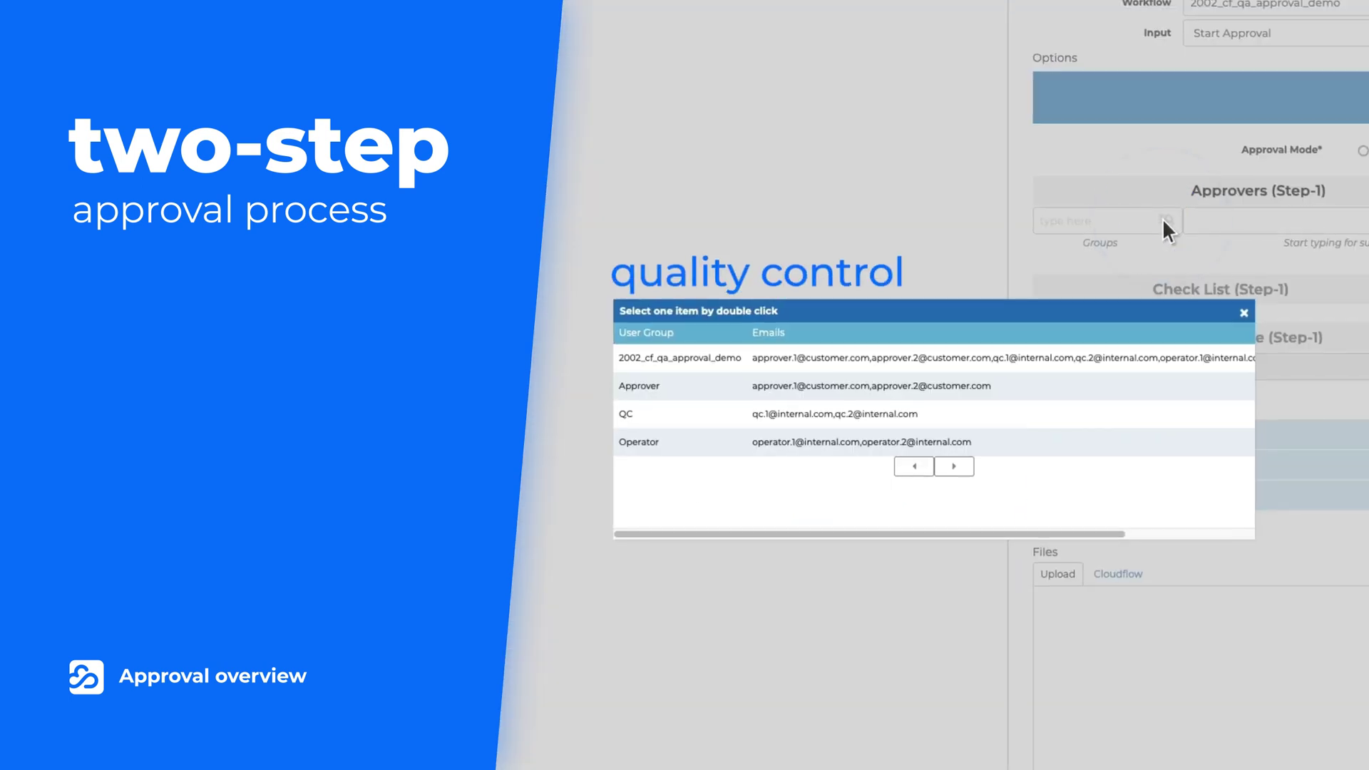
{"action": "double_click", "coordinate": [627, 414]}
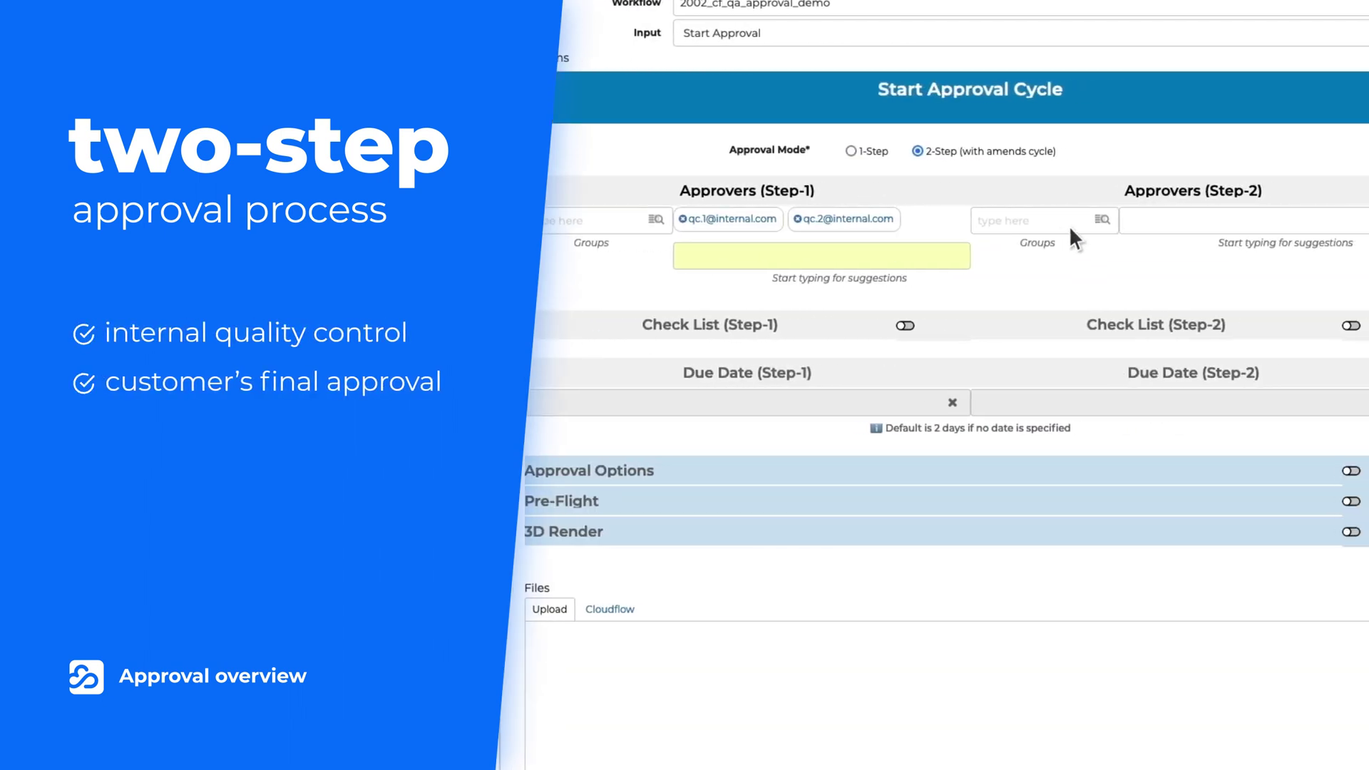
{"action": "left_click", "coordinate": [1098, 220]}
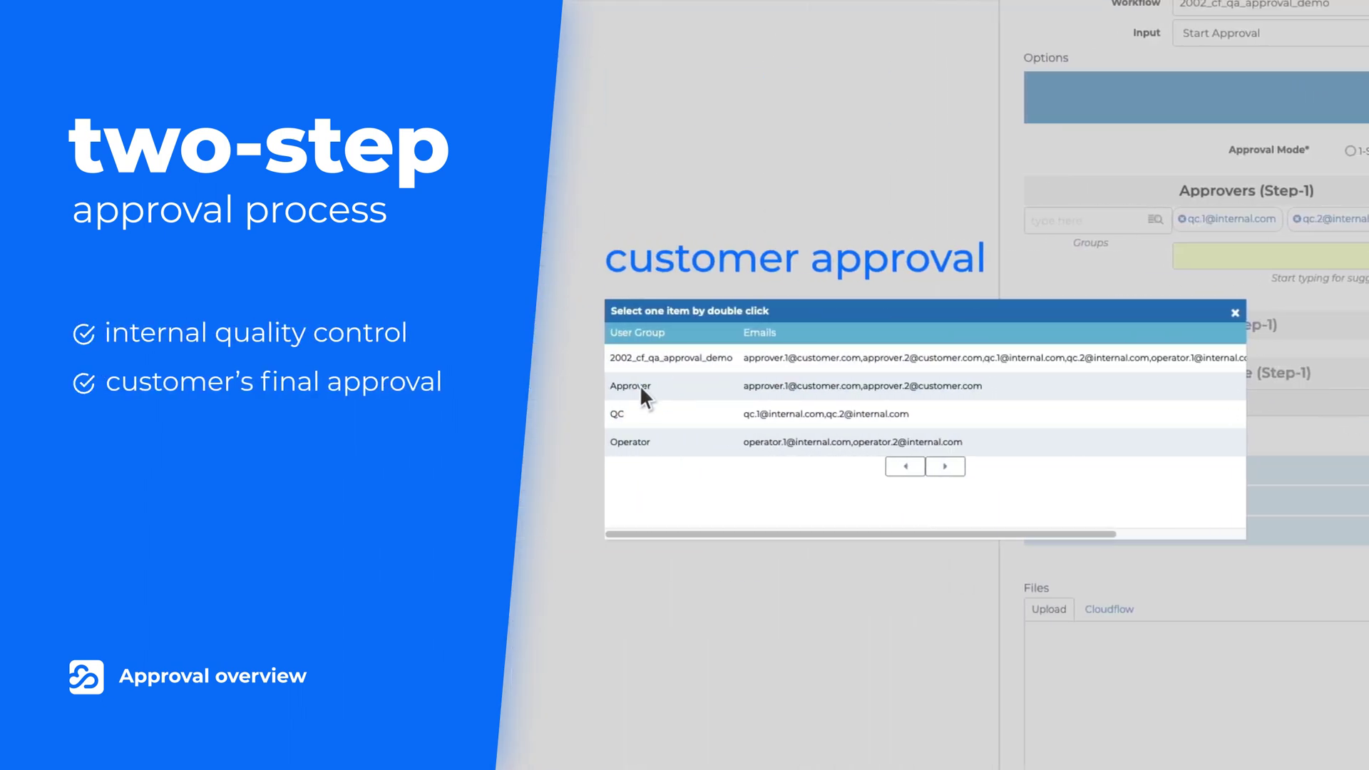
{"action": "double_click", "coordinate": [635, 387]}
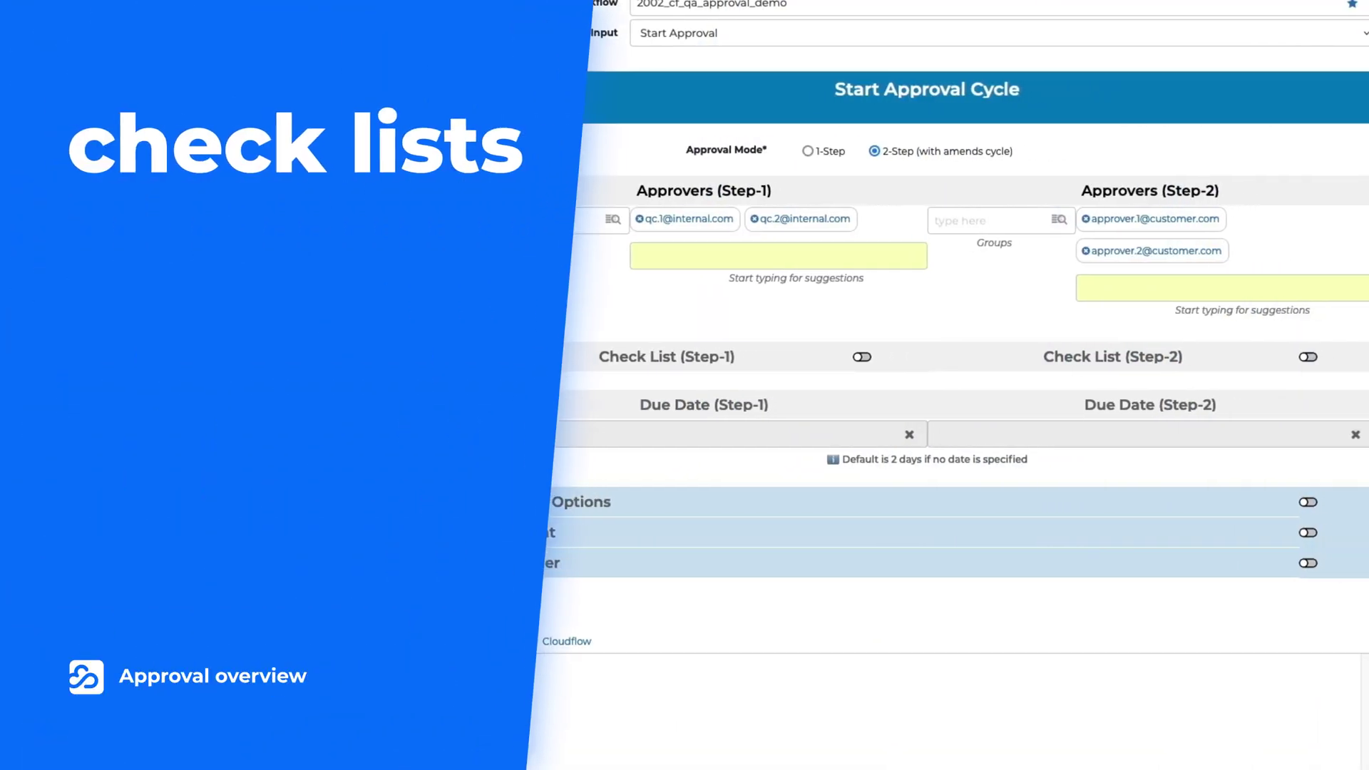
Enable the Step-1 check list with a new Pantones item, and enable the Step-2 check list.
{"action": "left_click", "coordinate": [863, 357]}
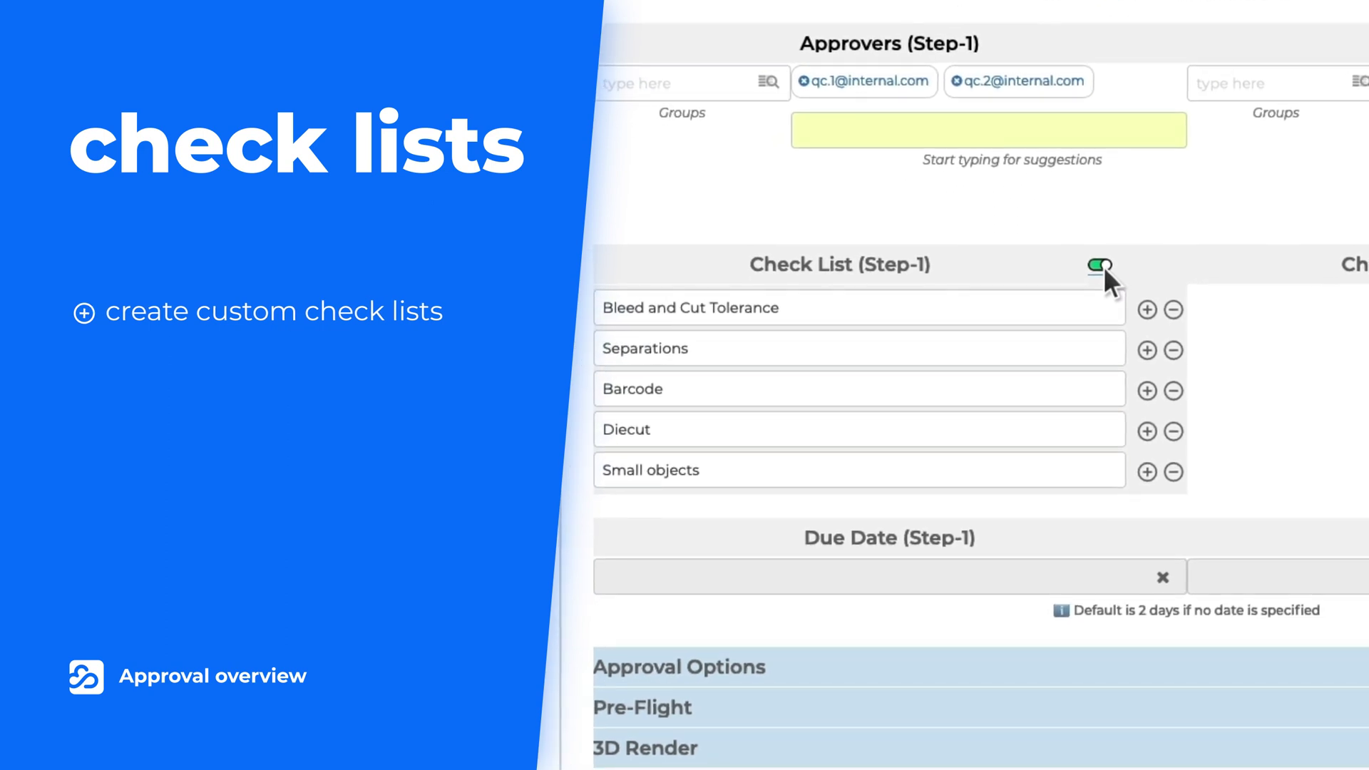
{"action": "left_click", "coordinate": [1146, 471]}
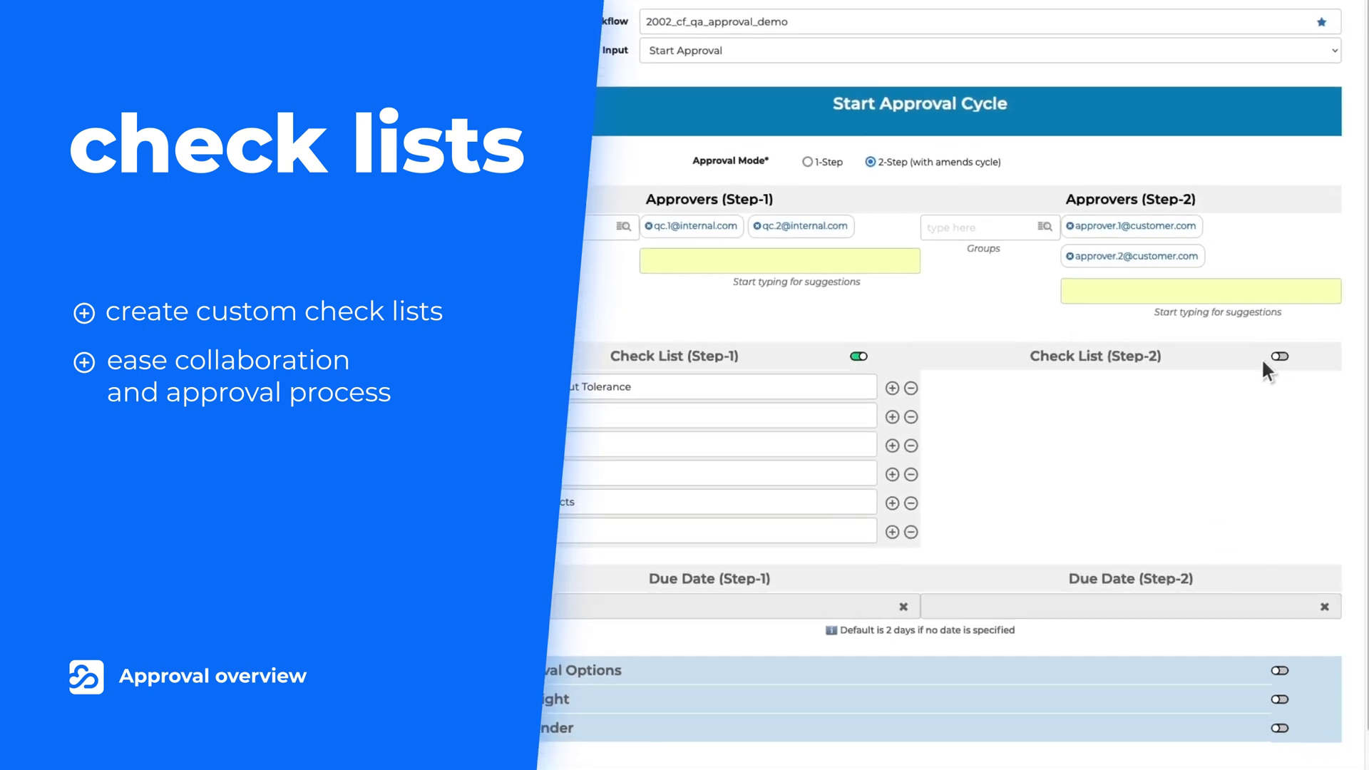
{"action": "left_click", "coordinate": [1267, 359]}
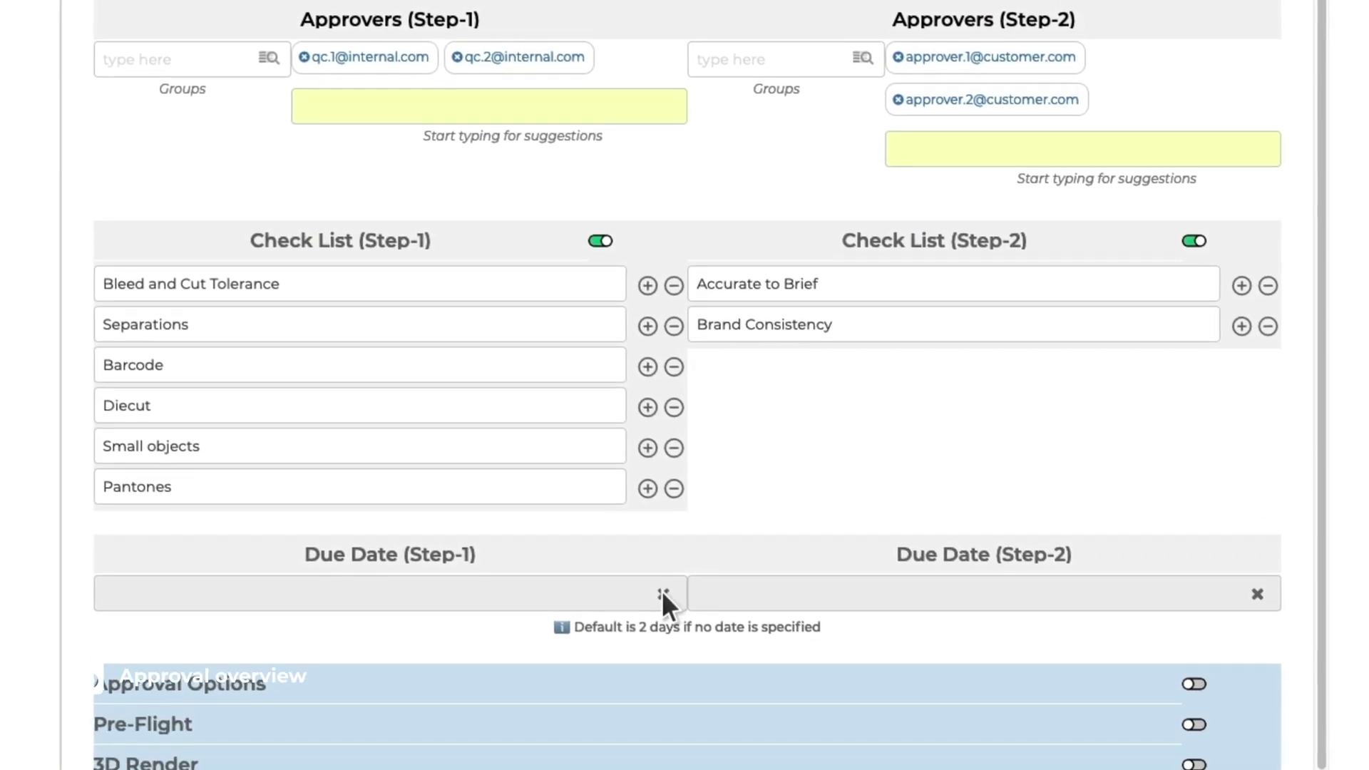
Set the Step-1 due date to 07/04/2022 and the Step-2 due date to 07/12/2022.
{"action": "left_click", "coordinate": [662, 630]}
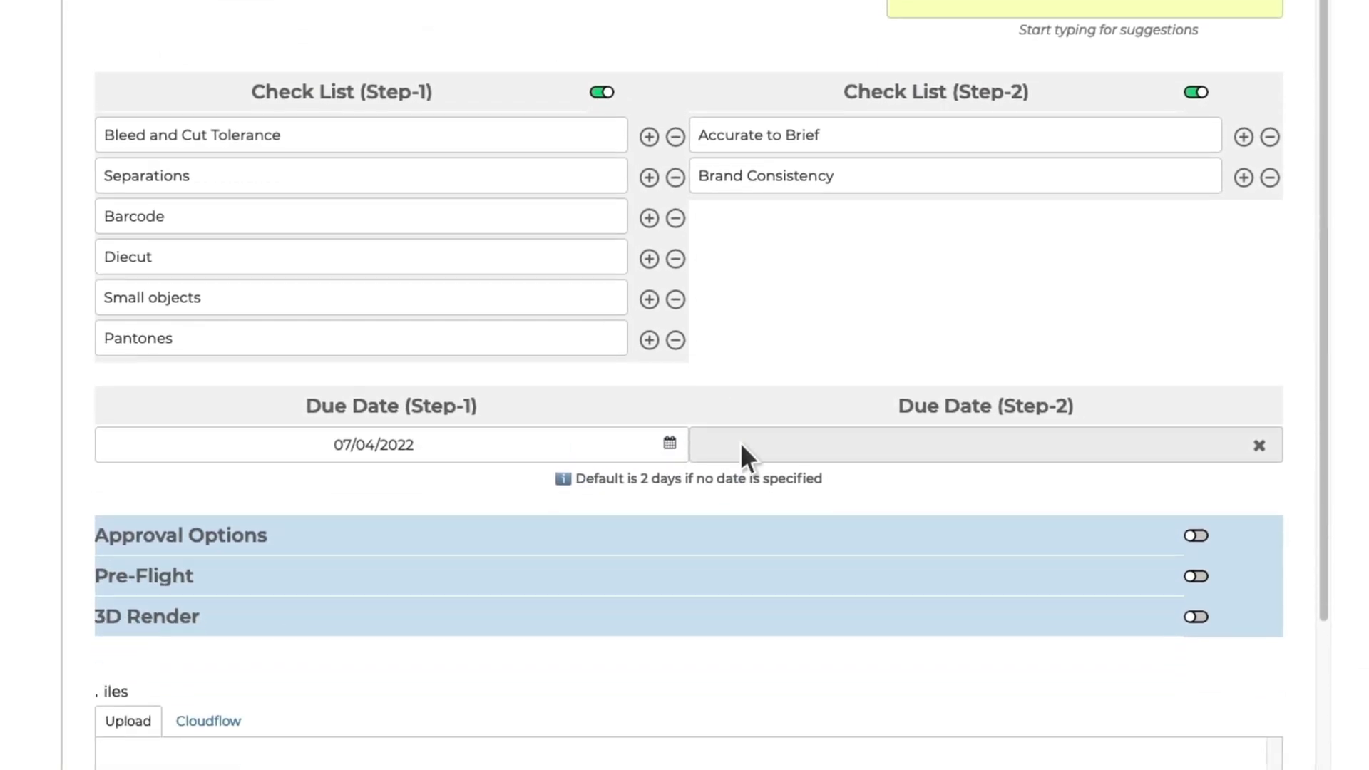
{"action": "left_click", "coordinate": [1259, 445]}
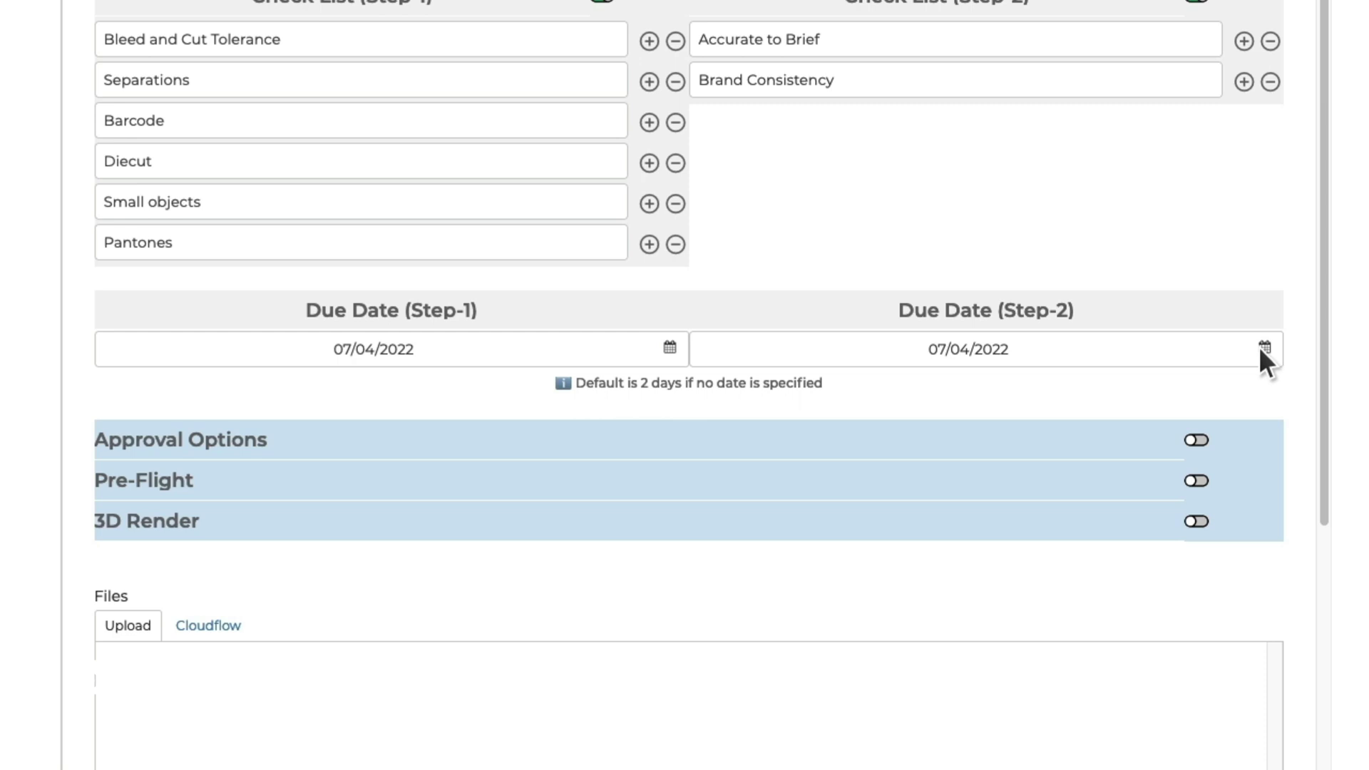
{"action": "left_click", "coordinate": [943, 333]}
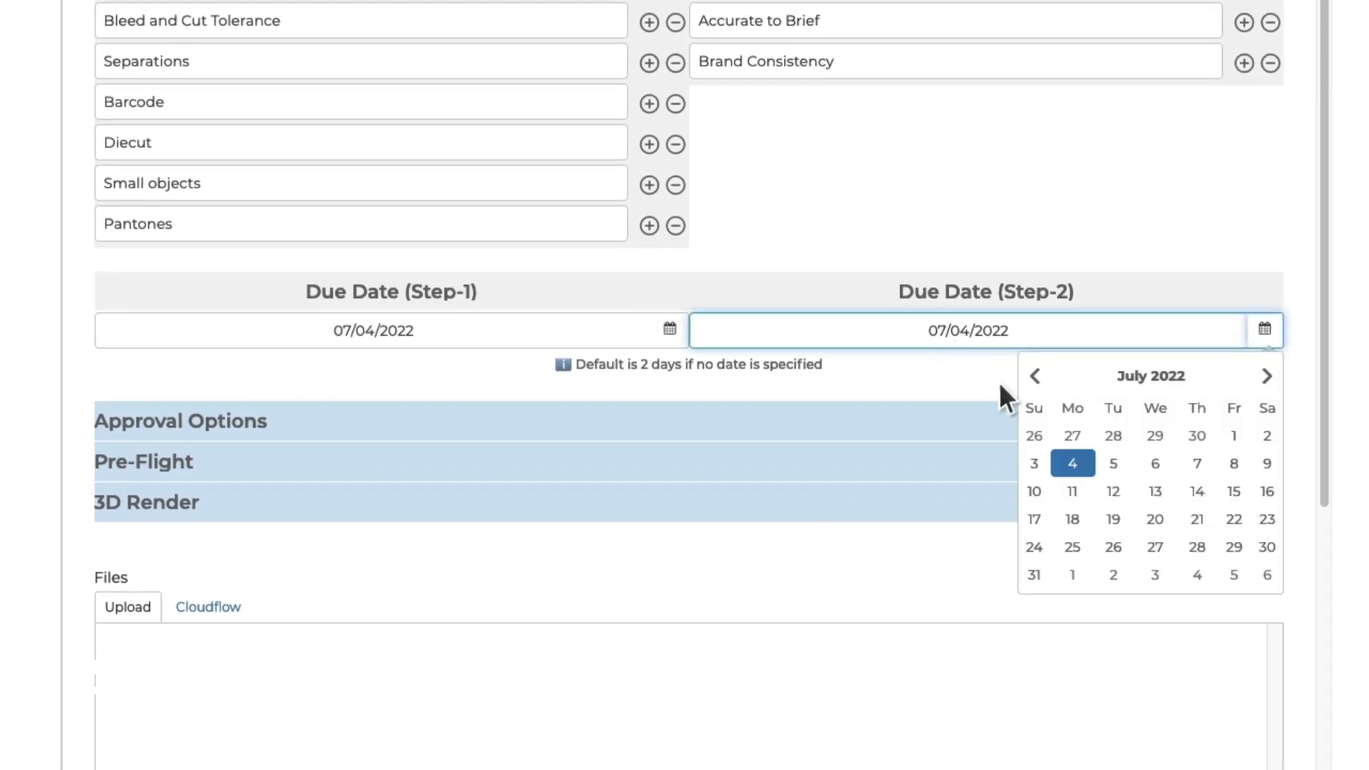
{"action": "left_click", "coordinate": [1114, 491]}
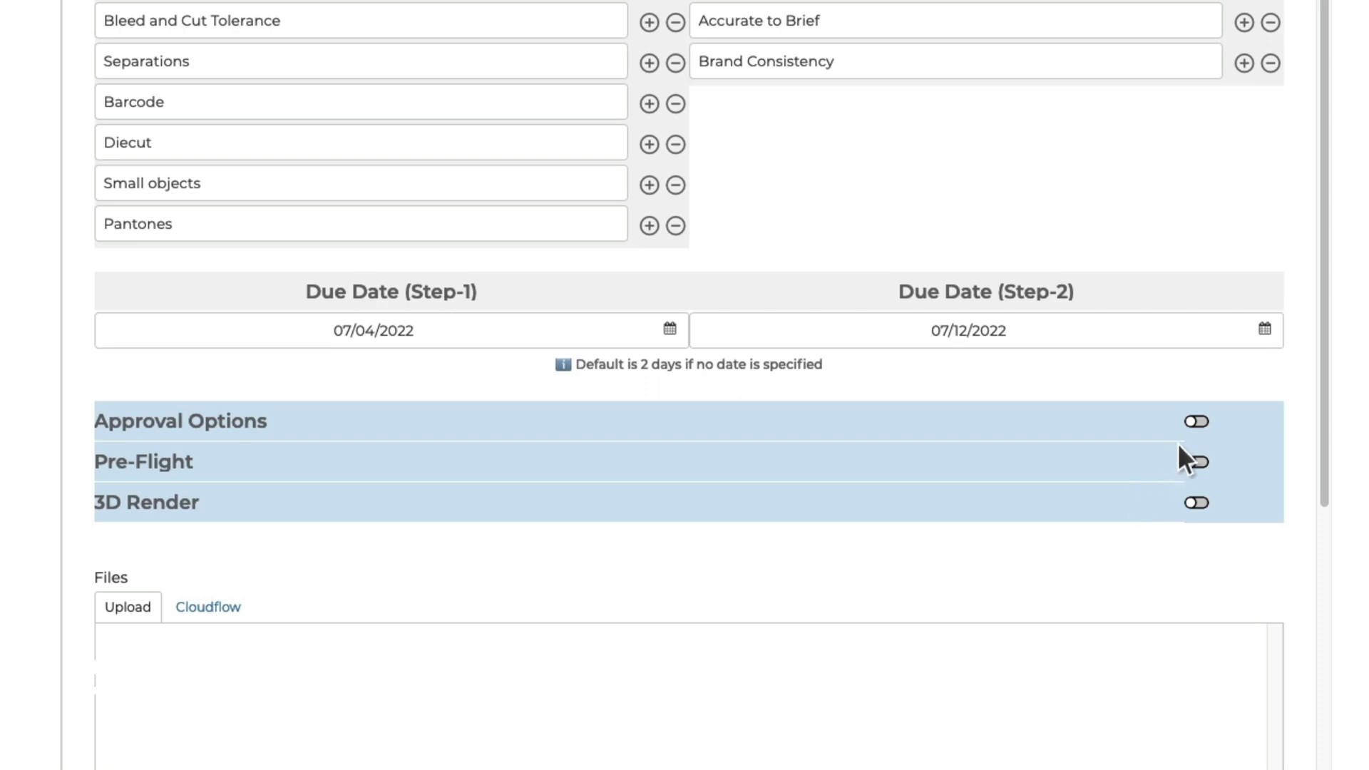
Enable Approval Options and turn on the 'Require login' security setting.
{"action": "left_click", "coordinate": [1197, 421]}
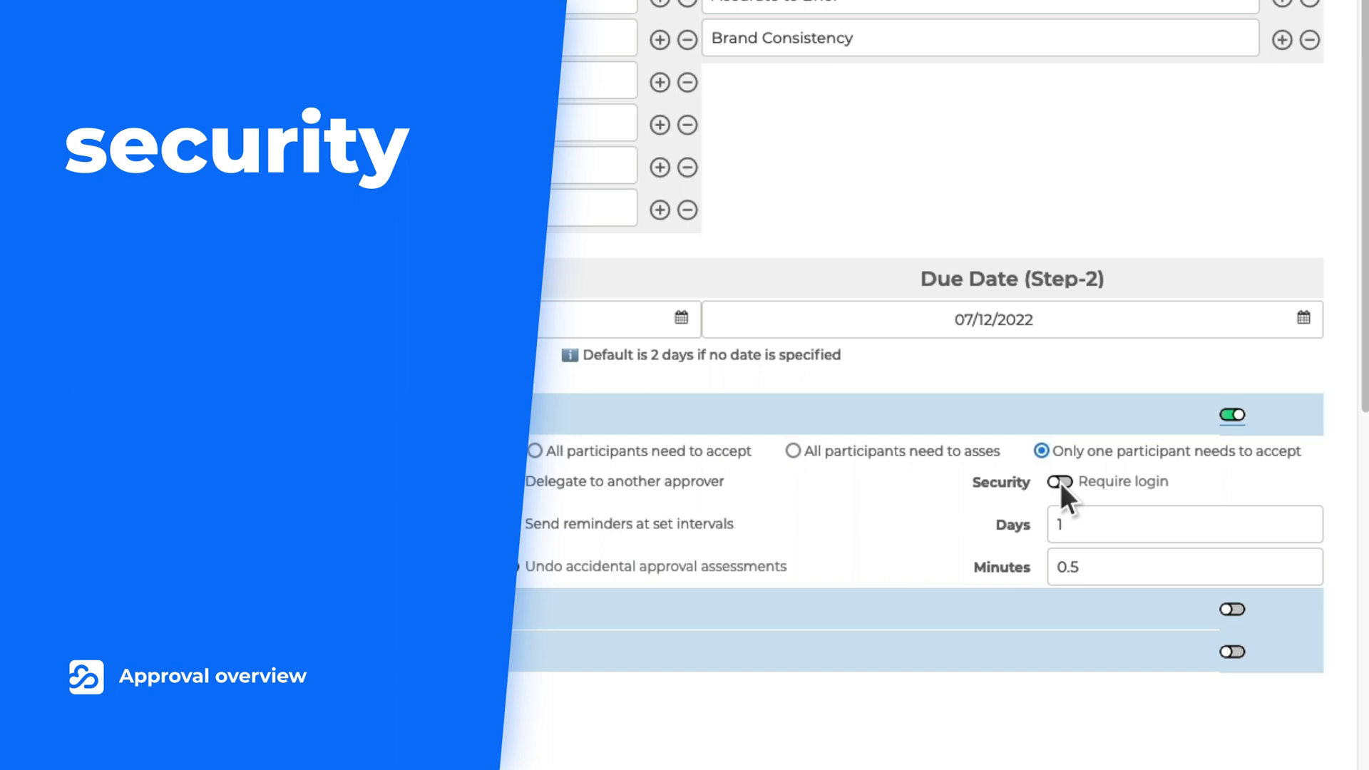
{"action": "left_click", "coordinate": [1057, 485]}
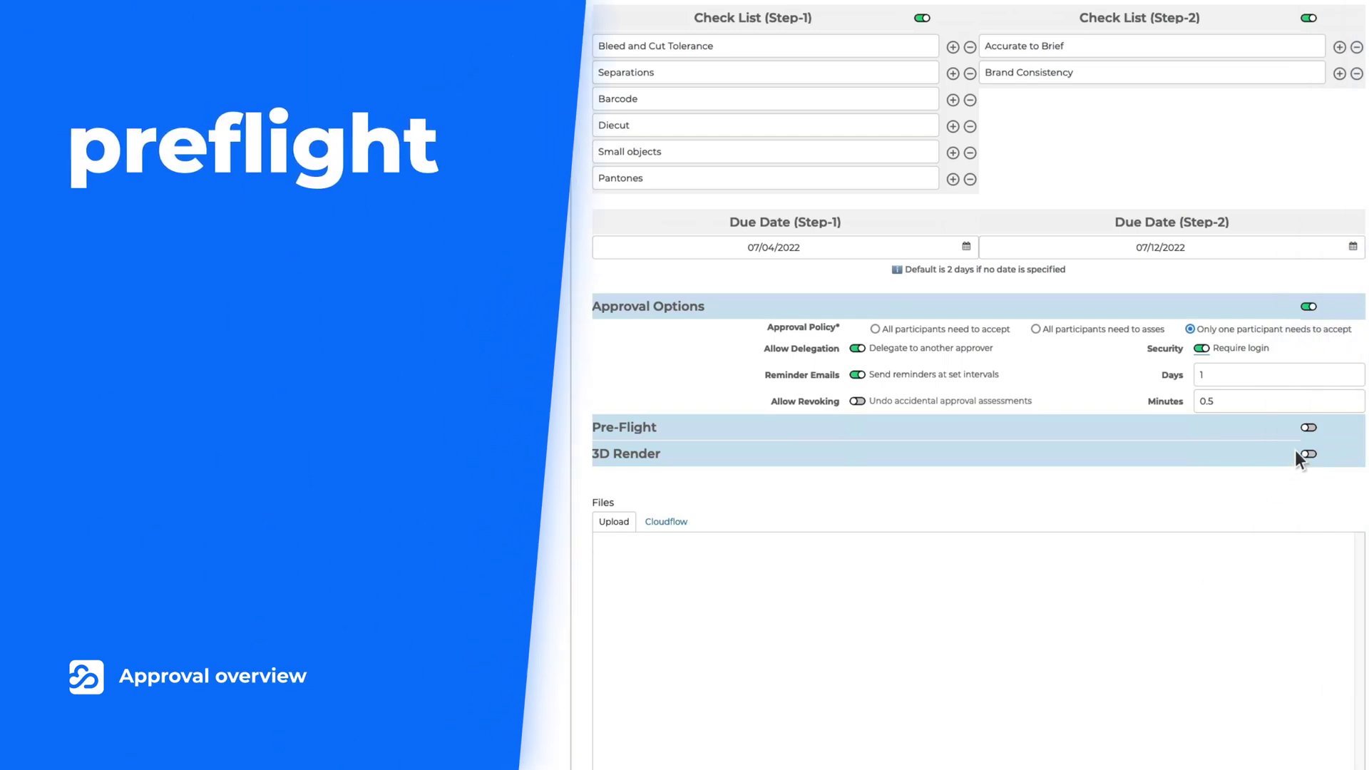
Turn on Pre-Flight with the Label profile and browse for the artwork file to upload.
{"action": "left_click", "coordinate": [1308, 427]}
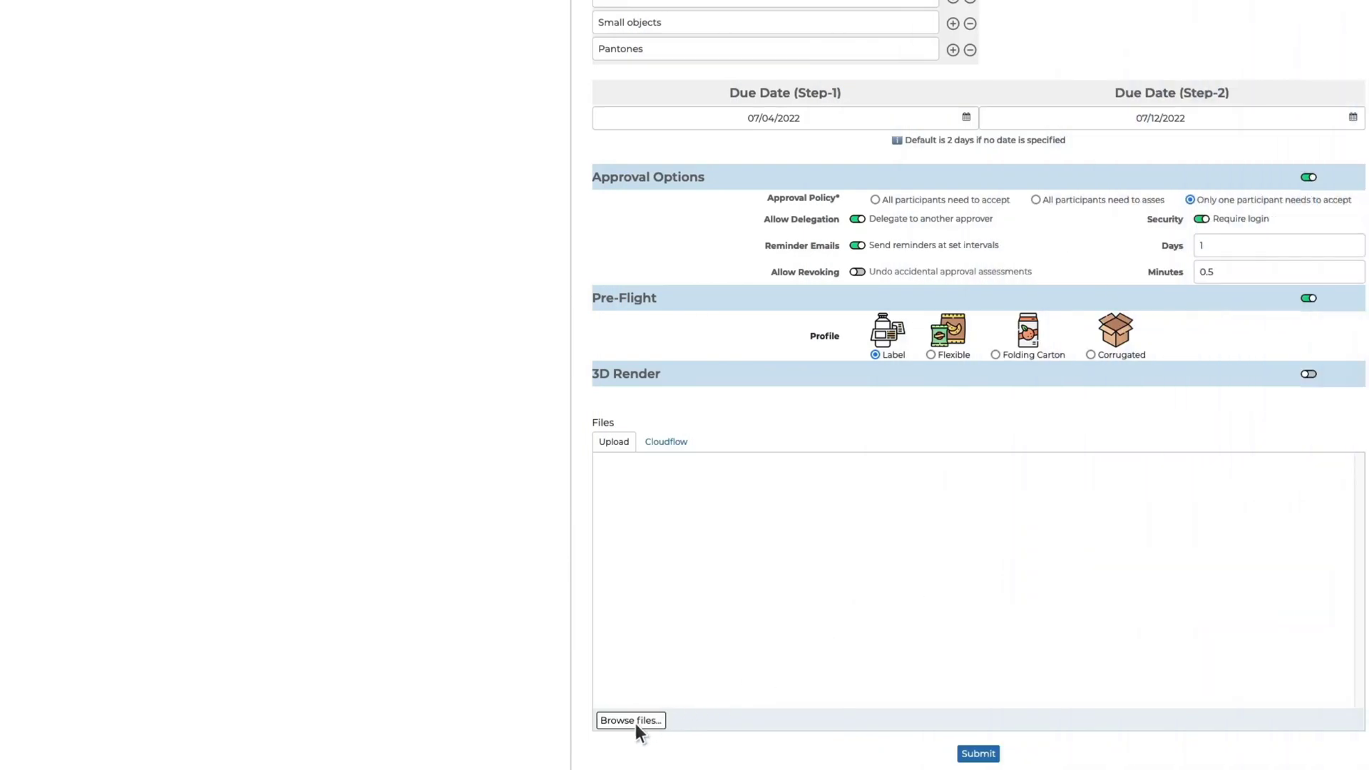
{"action": "left_click", "coordinate": [635, 724]}
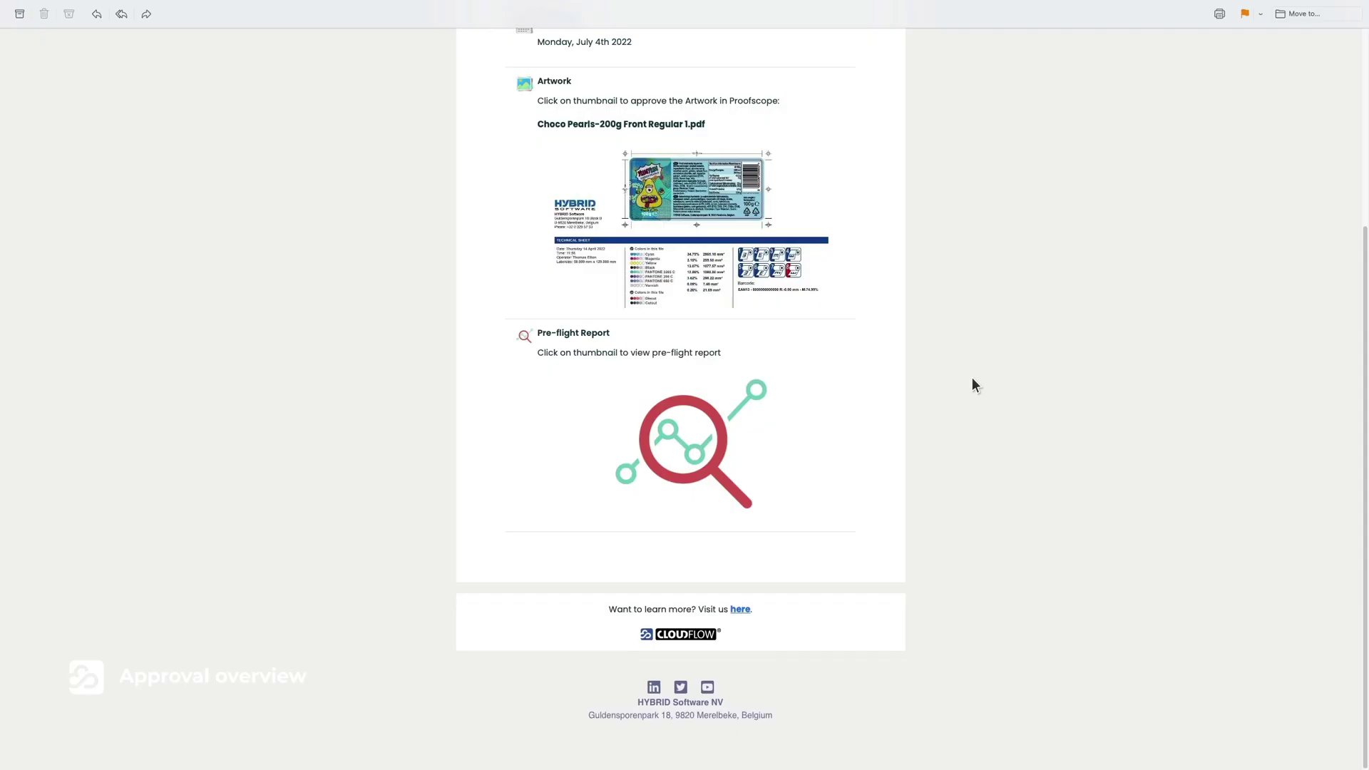
View the Pre-flight Report from the Step-1 approval request e-mail.
{"action": "left_click", "coordinate": [683, 439]}
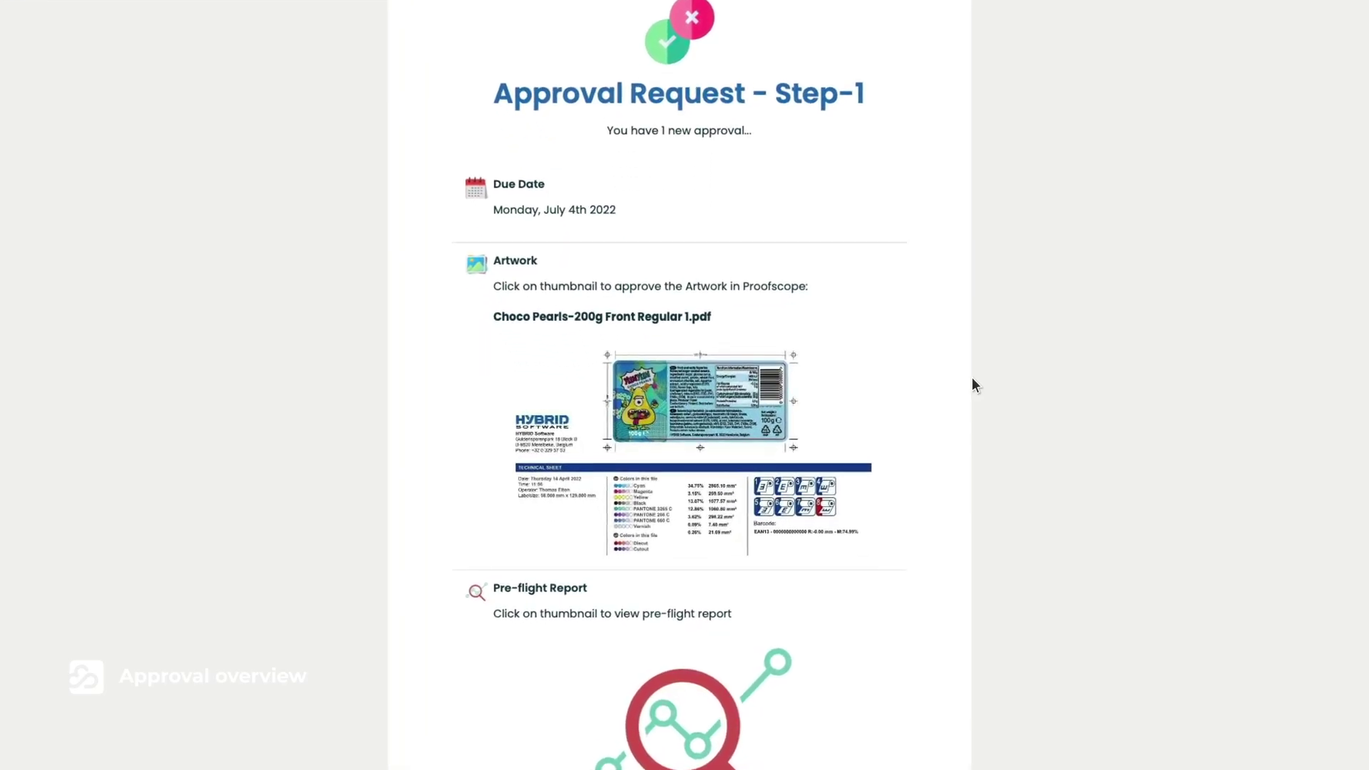
Log in to open the artwork in Proofscope and show page 1's preflight results.
{"action": "left_click", "coordinate": [691, 412]}
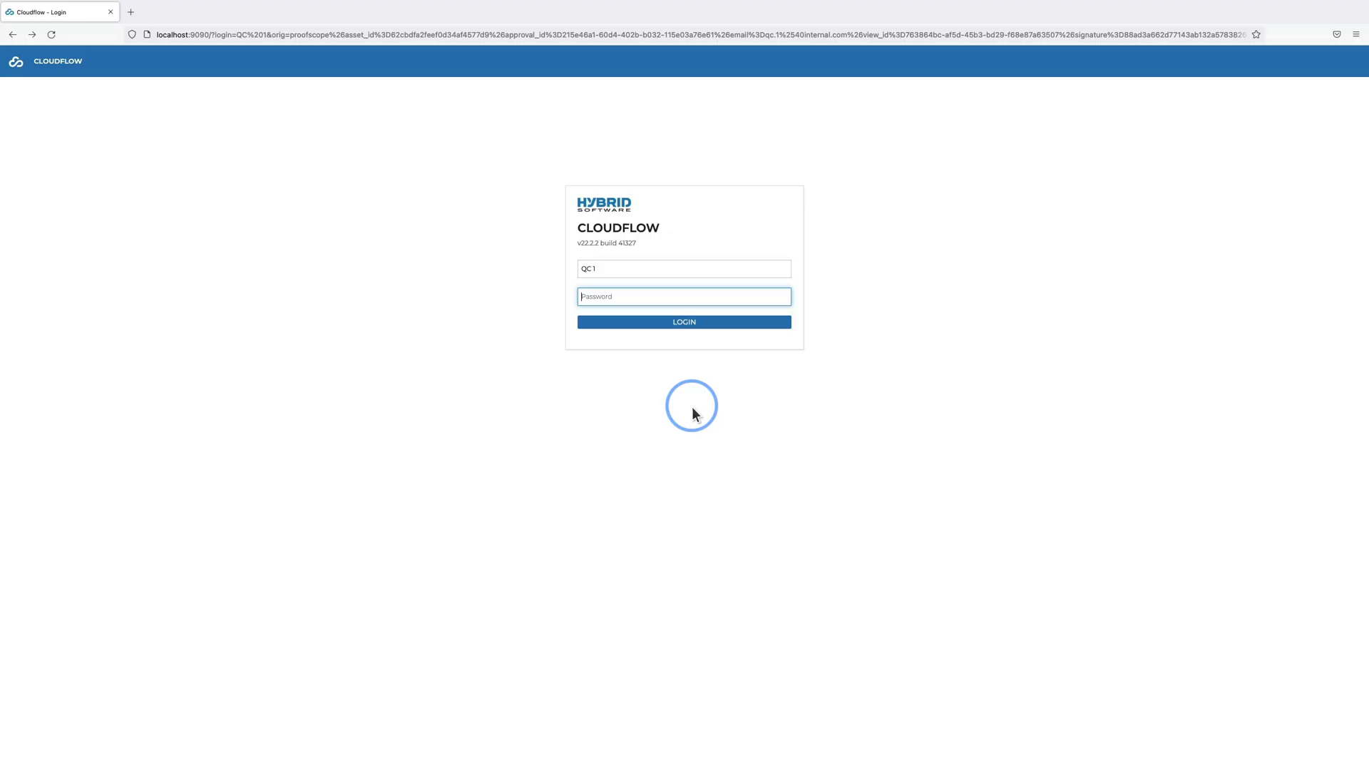
{"action": "left_click", "coordinate": [715, 325]}
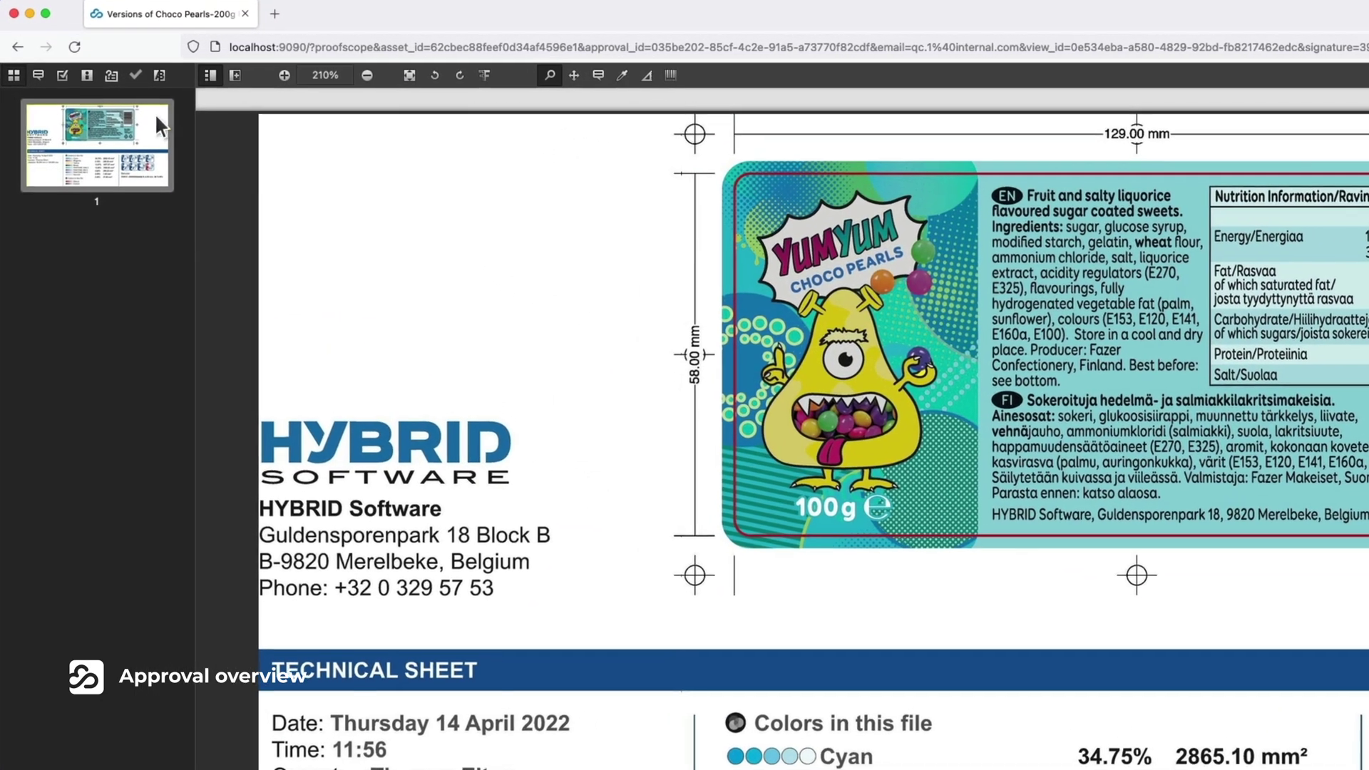
{"action": "left_click", "coordinate": [62, 75]}
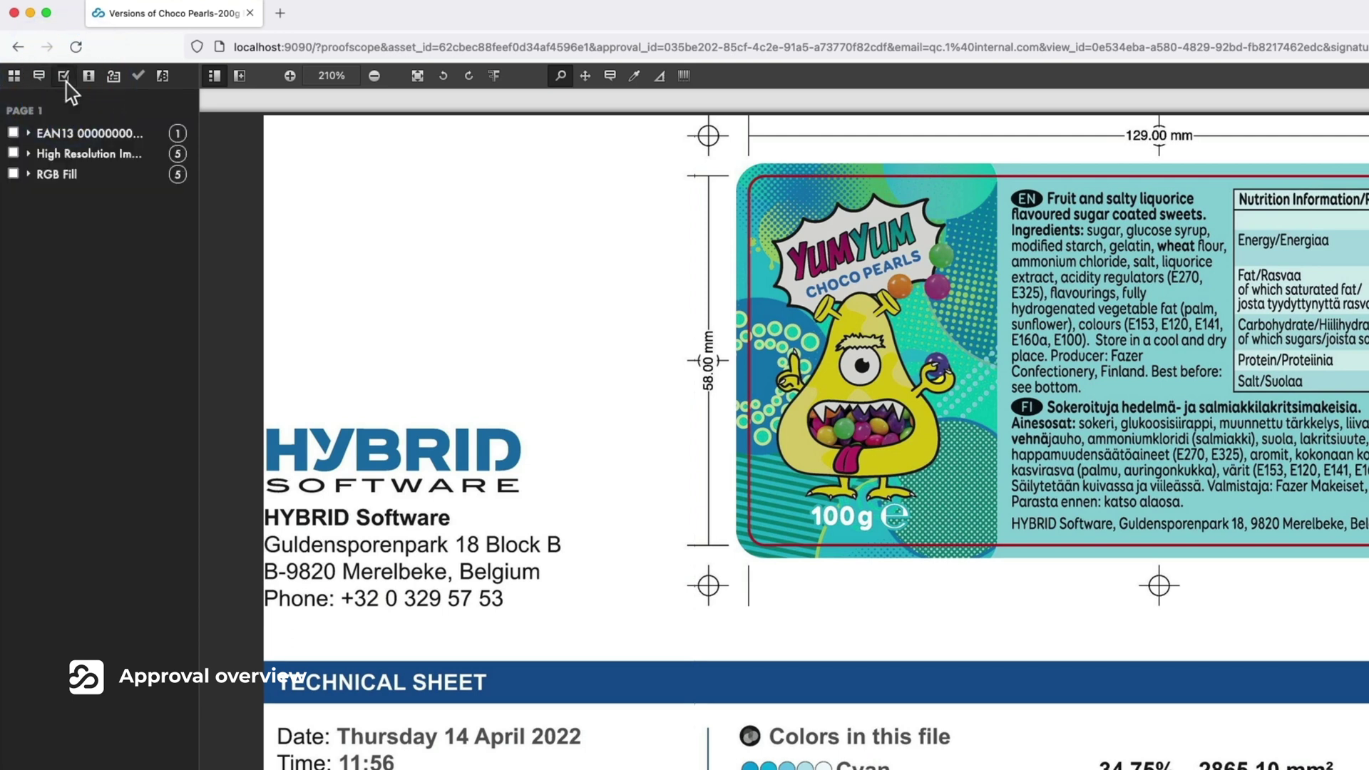
Zoom to the first three high resolution image warnings, then place a note beside the Finnish ingredients.
{"action": "left_click", "coordinate": [28, 154]}
{"action": "left_click", "coordinate": [173, 203]}
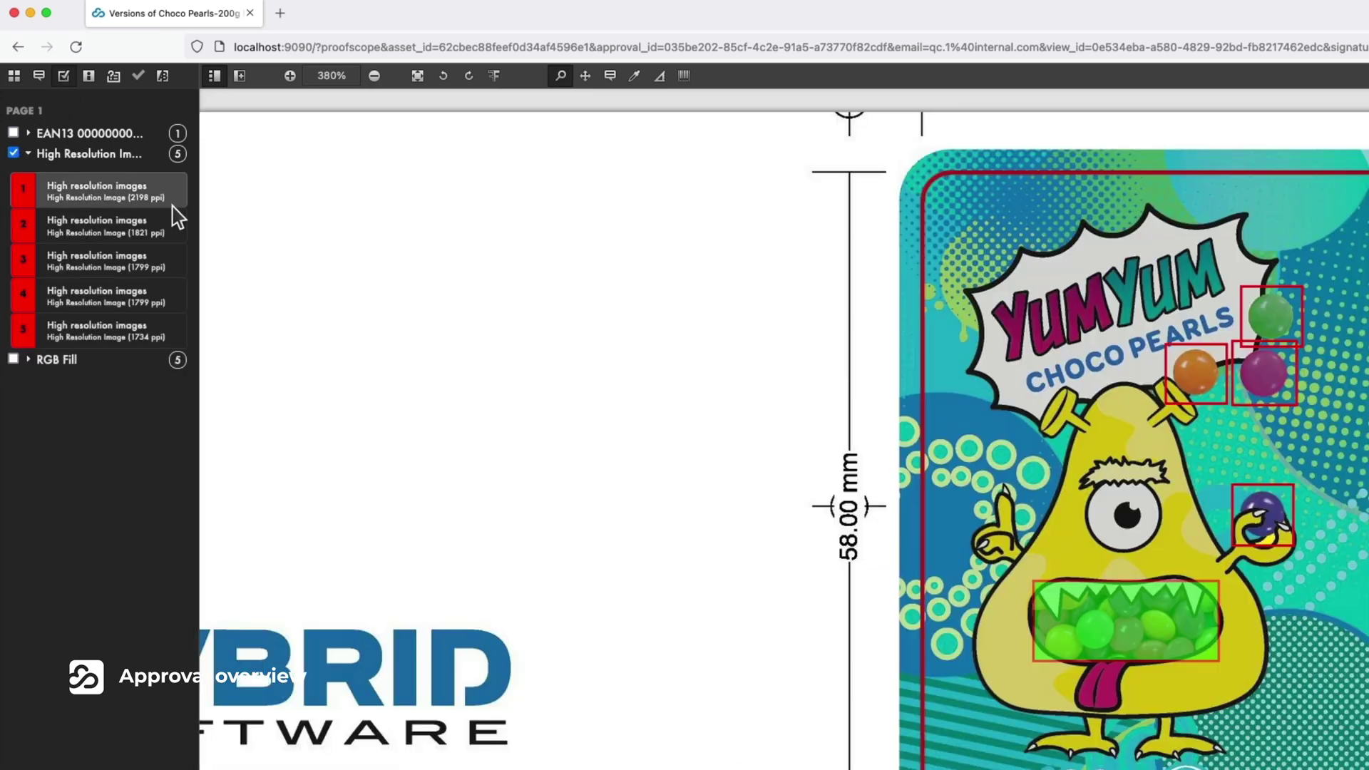
{"action": "left_click", "coordinate": [174, 240]}
{"action": "left_click", "coordinate": [175, 276]}
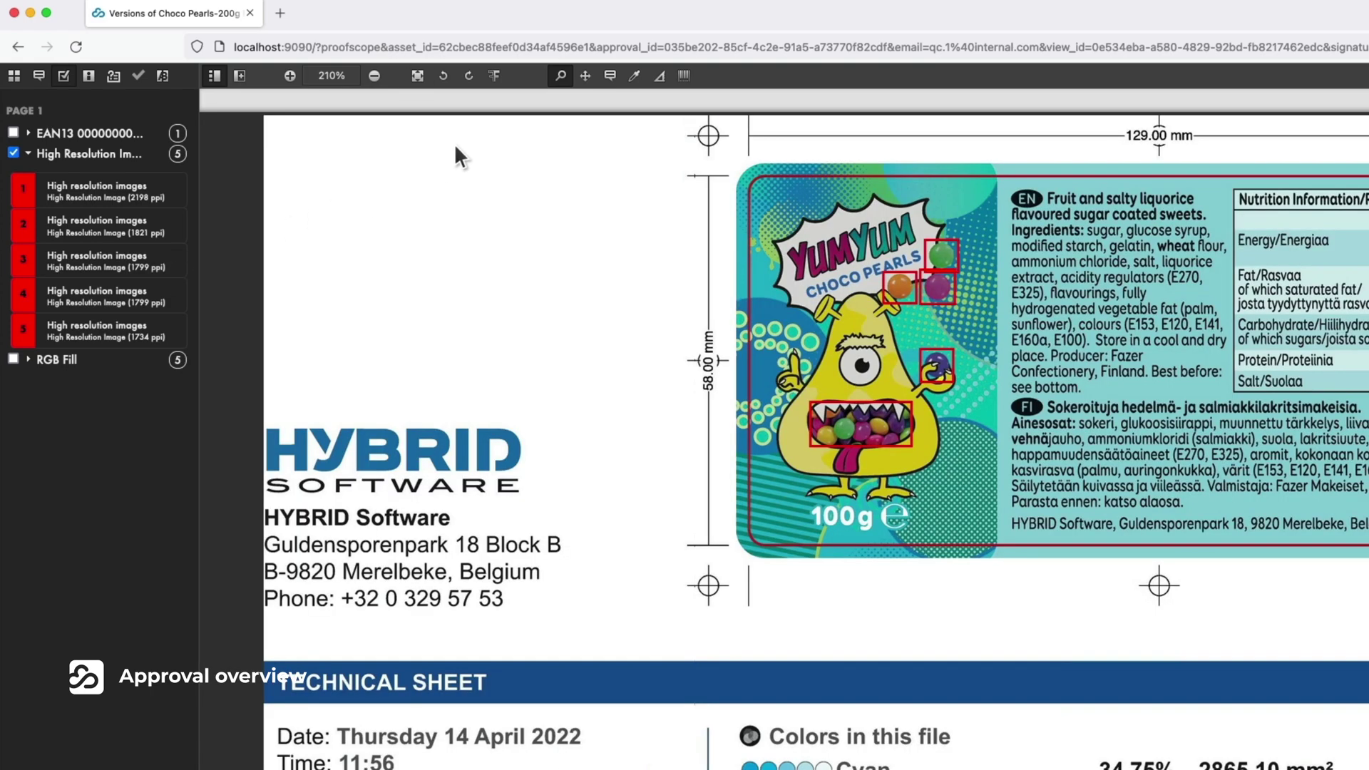
{"action": "left_click", "coordinate": [610, 75]}
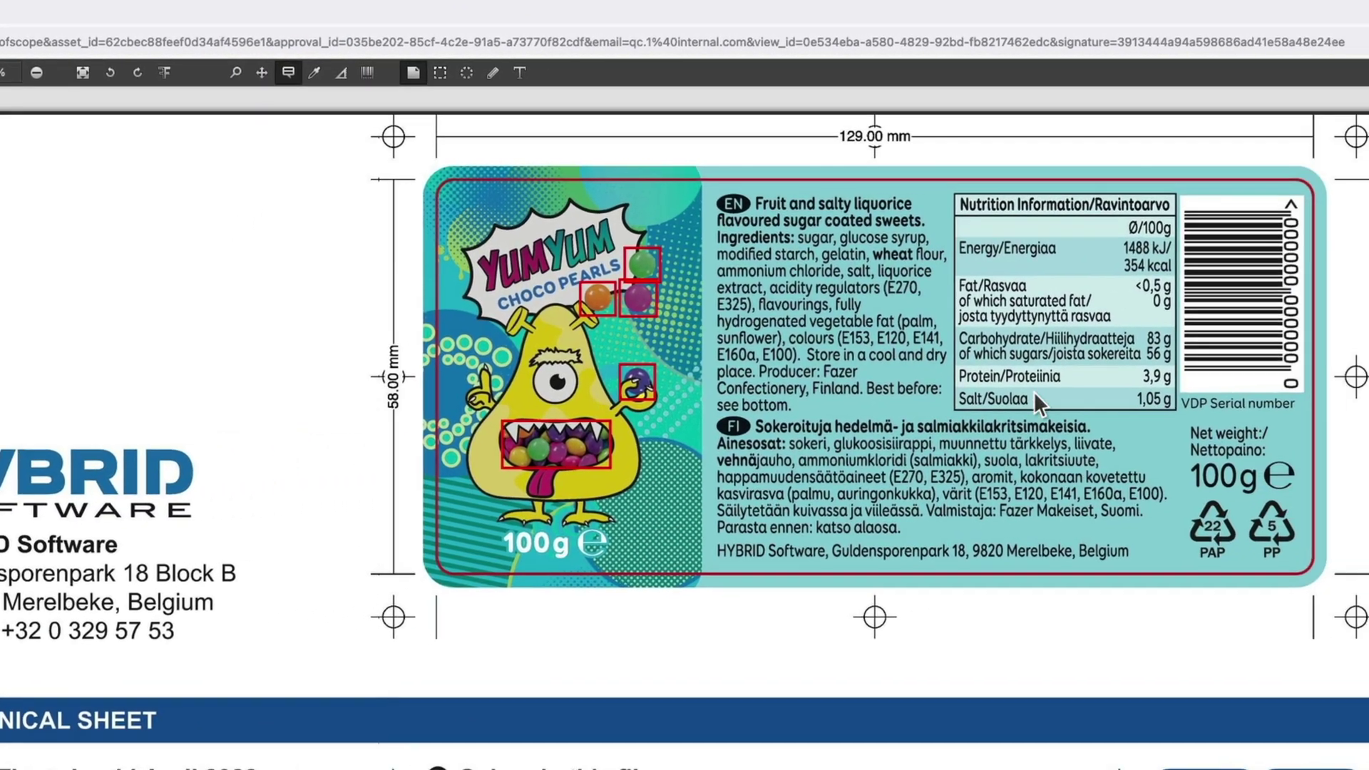
{"action": "left_click", "coordinate": [1151, 442]}
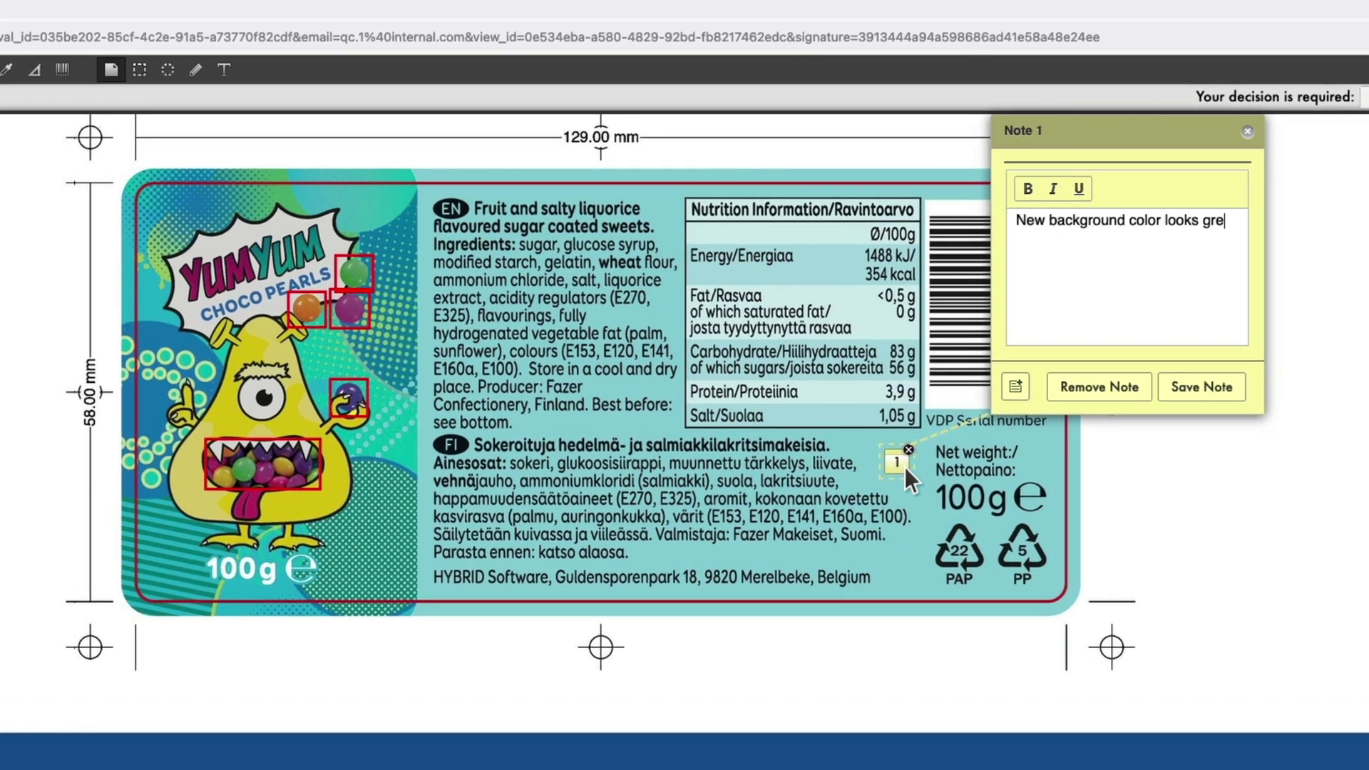
Save the note 'New background color looks great.', pass the five Step-1 checks, and approve.
{"action": "left_click", "coordinate": [1201, 387]}
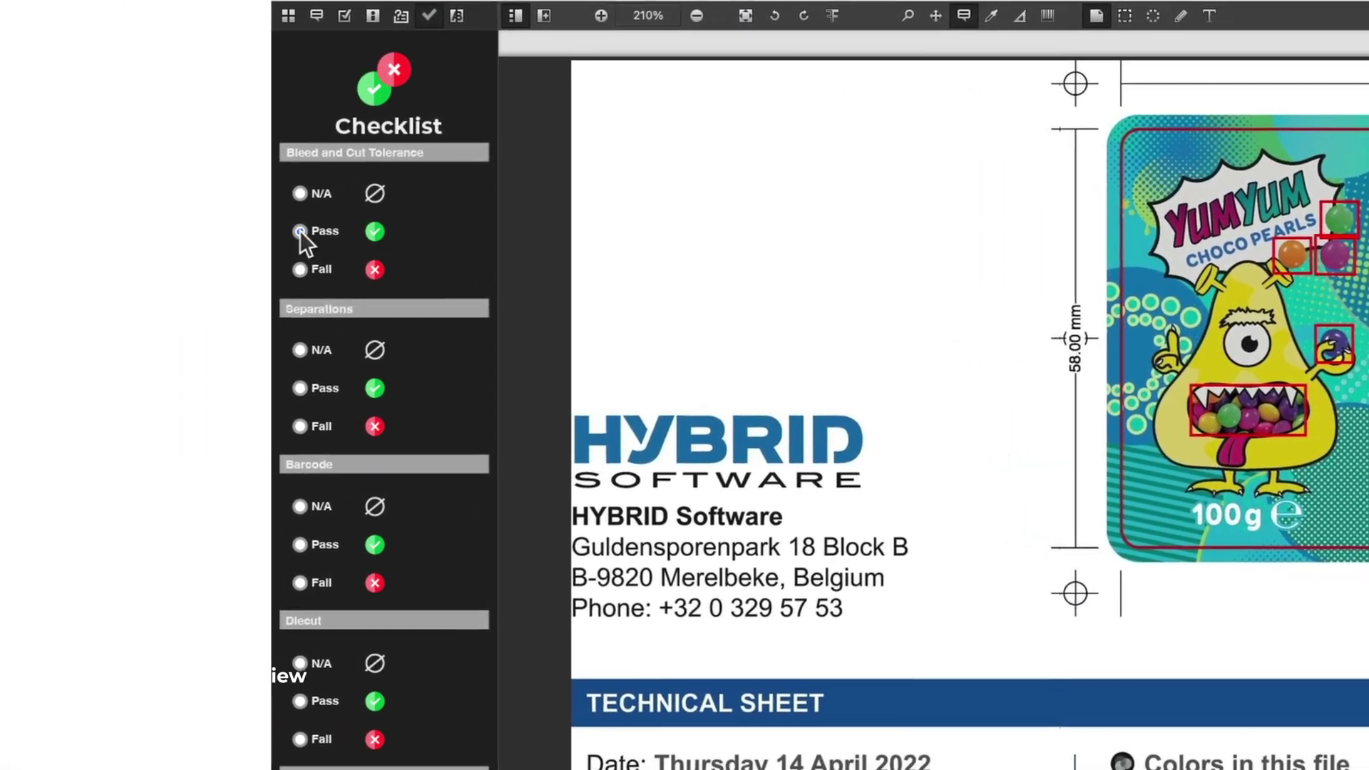
{"action": "left_click", "coordinate": [310, 383]}
{"action": "left_click", "coordinate": [310, 539]}
{"action": "left_click", "coordinate": [310, 696]}
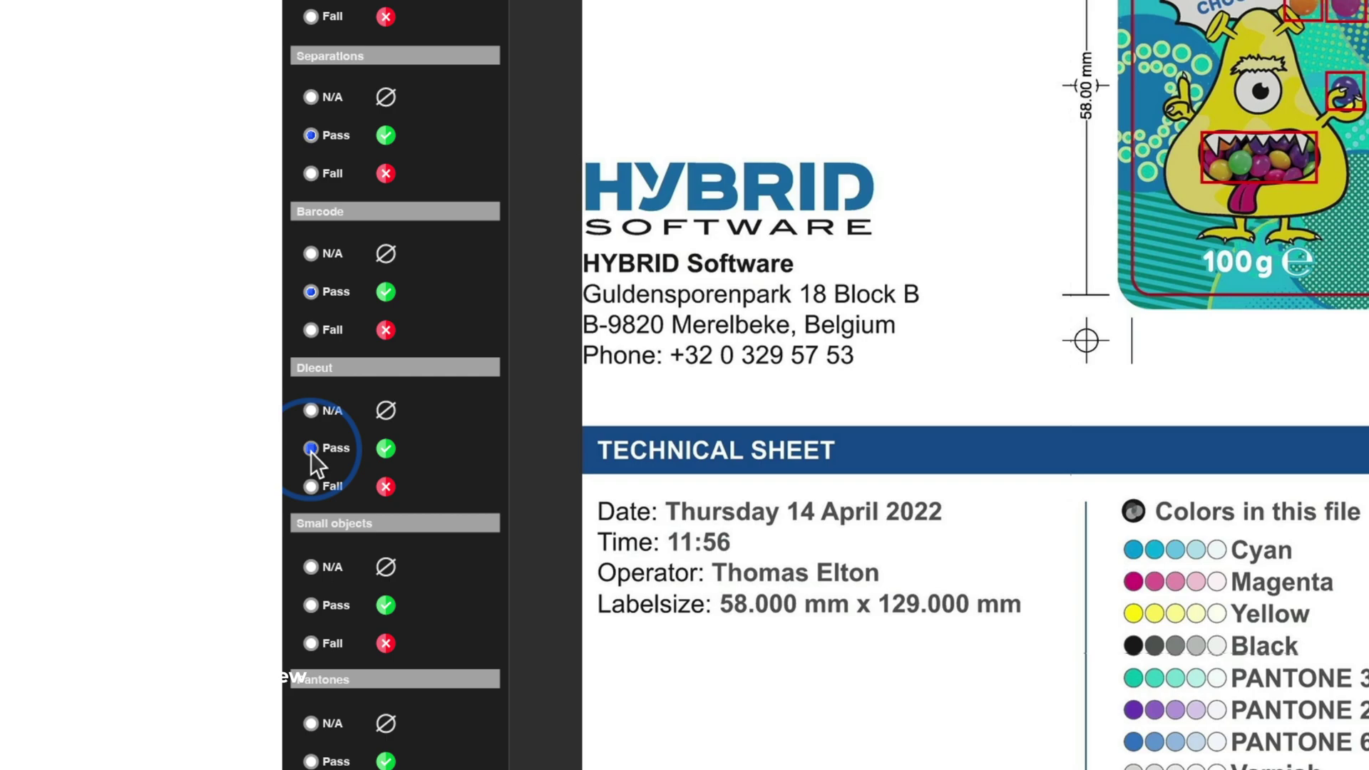
{"action": "left_click", "coordinate": [310, 603]}
{"action": "left_click", "coordinate": [310, 642]}
{"action": "left_click", "coordinate": [354, 695]}
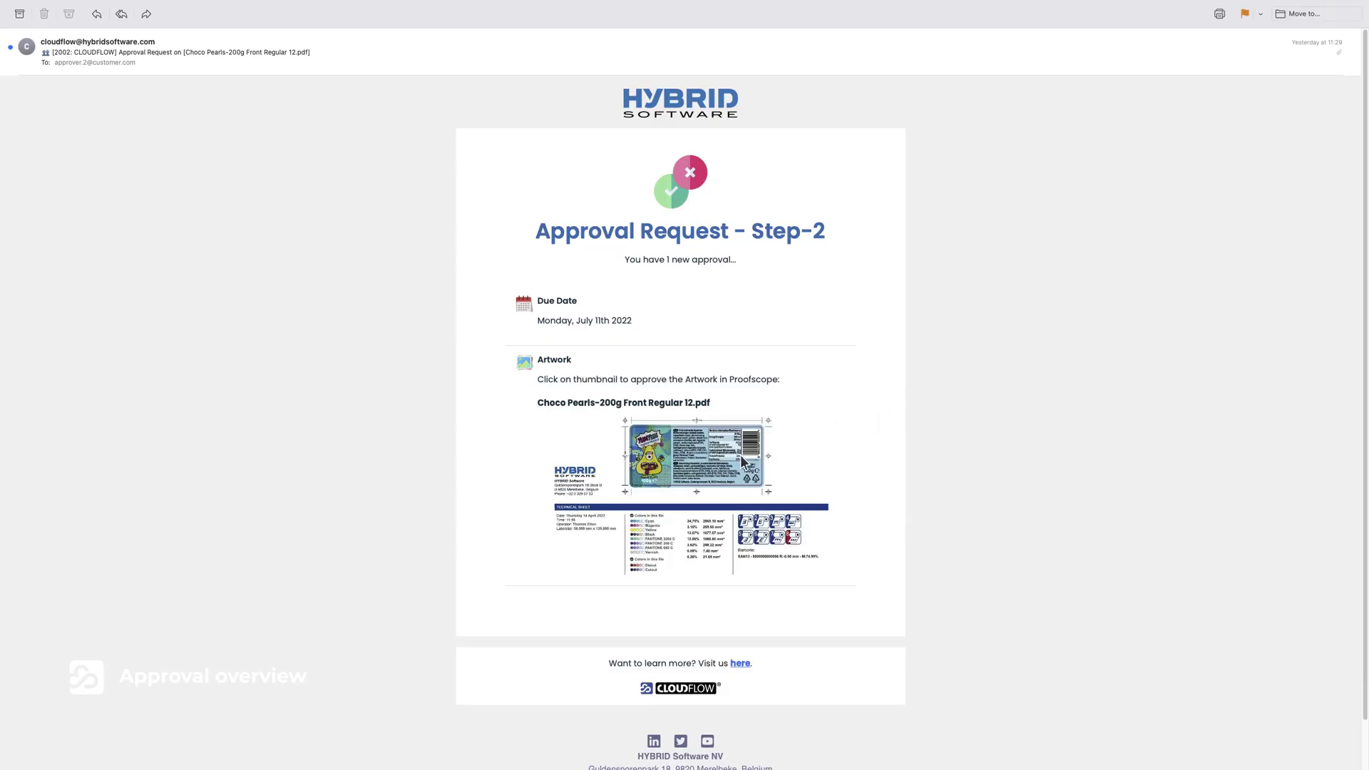
As the customer, log in and reply 'Indeed, we validate it.' to QC's note.
{"action": "left_click", "coordinate": [697, 469]}
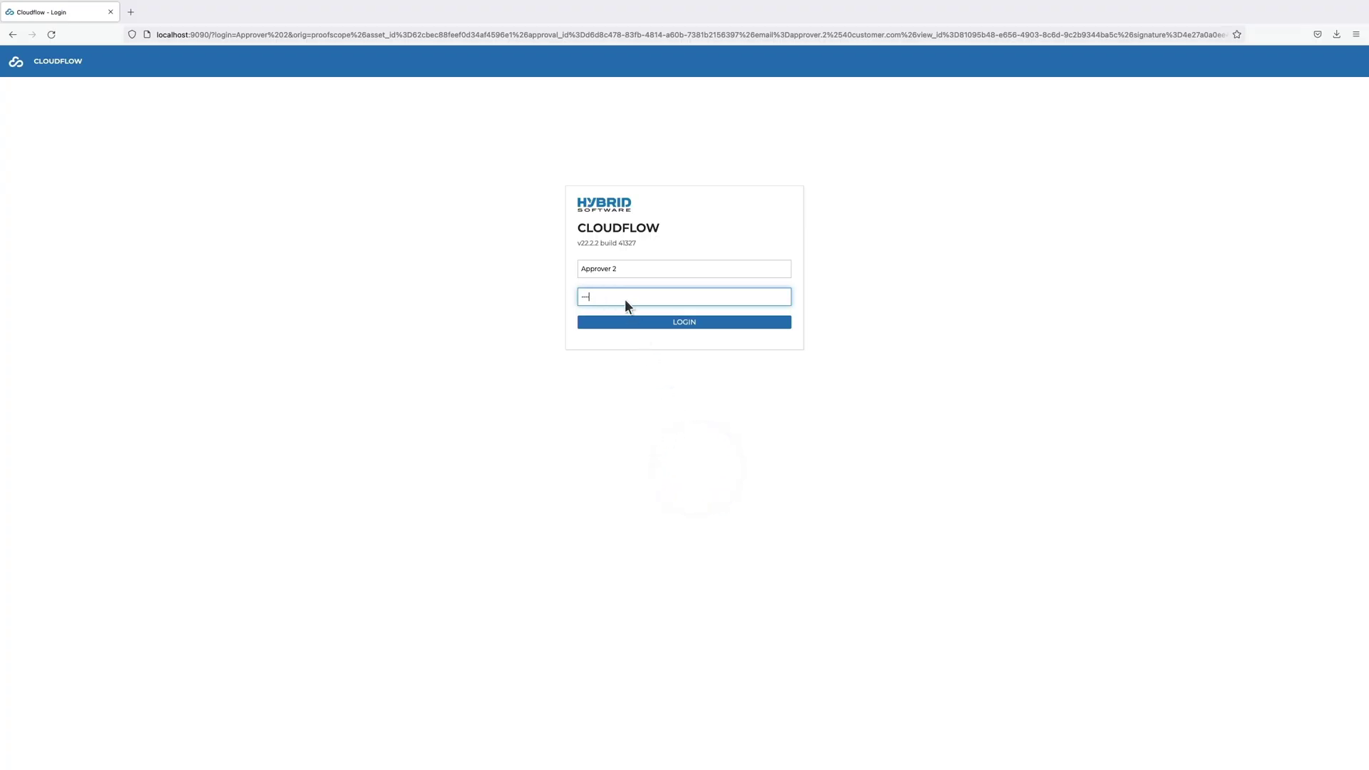
{"action": "left_click", "coordinate": [712, 322]}
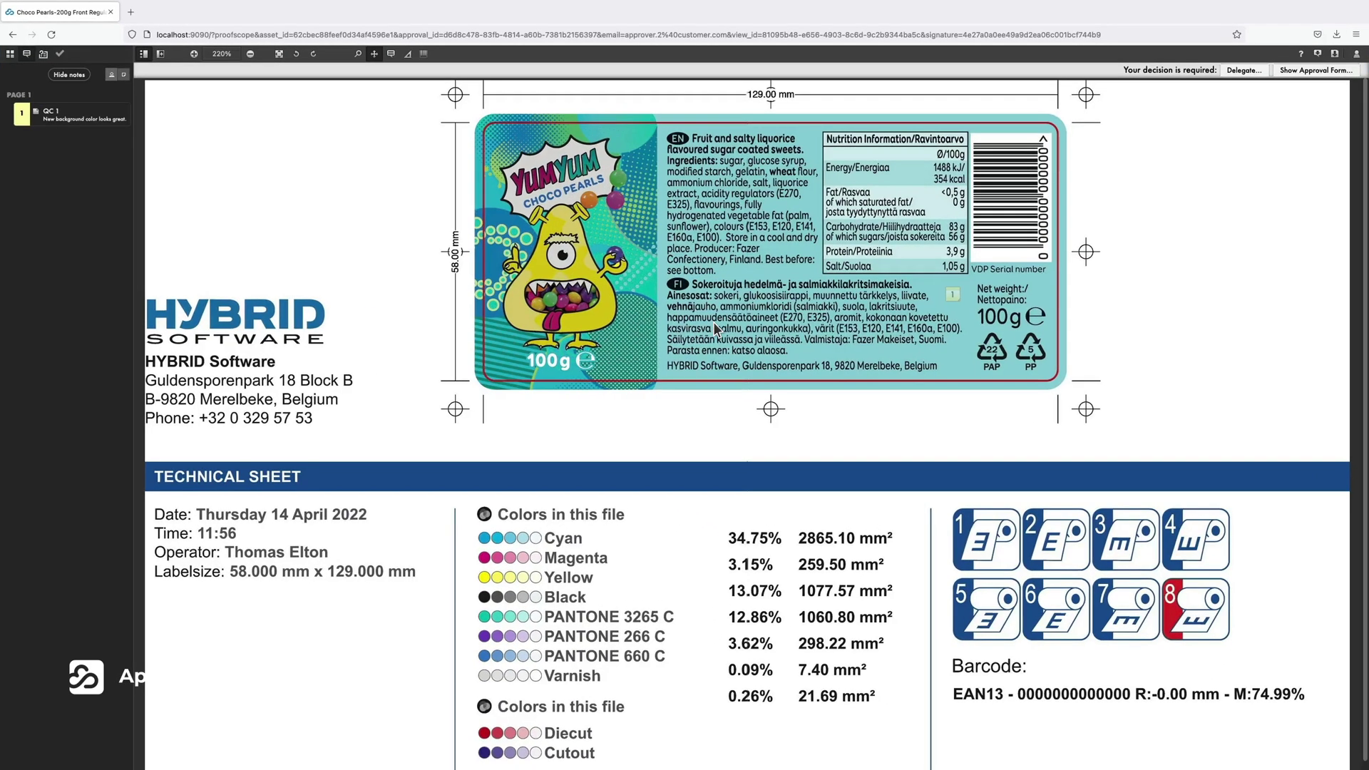
{"action": "left_click", "coordinate": [92, 122]}
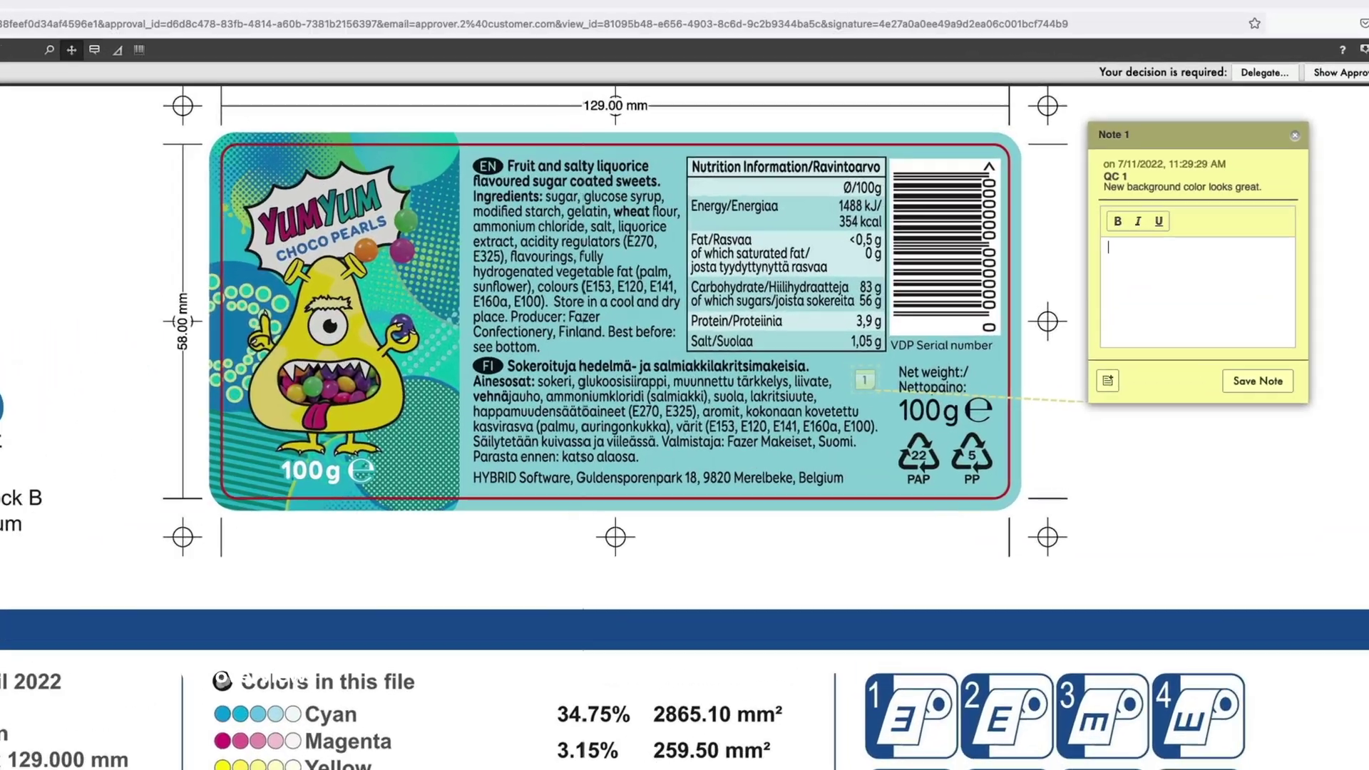
{"action": "type", "text": "Indeed, we validate it."}
{"action": "left_click", "coordinate": [1273, 461]}
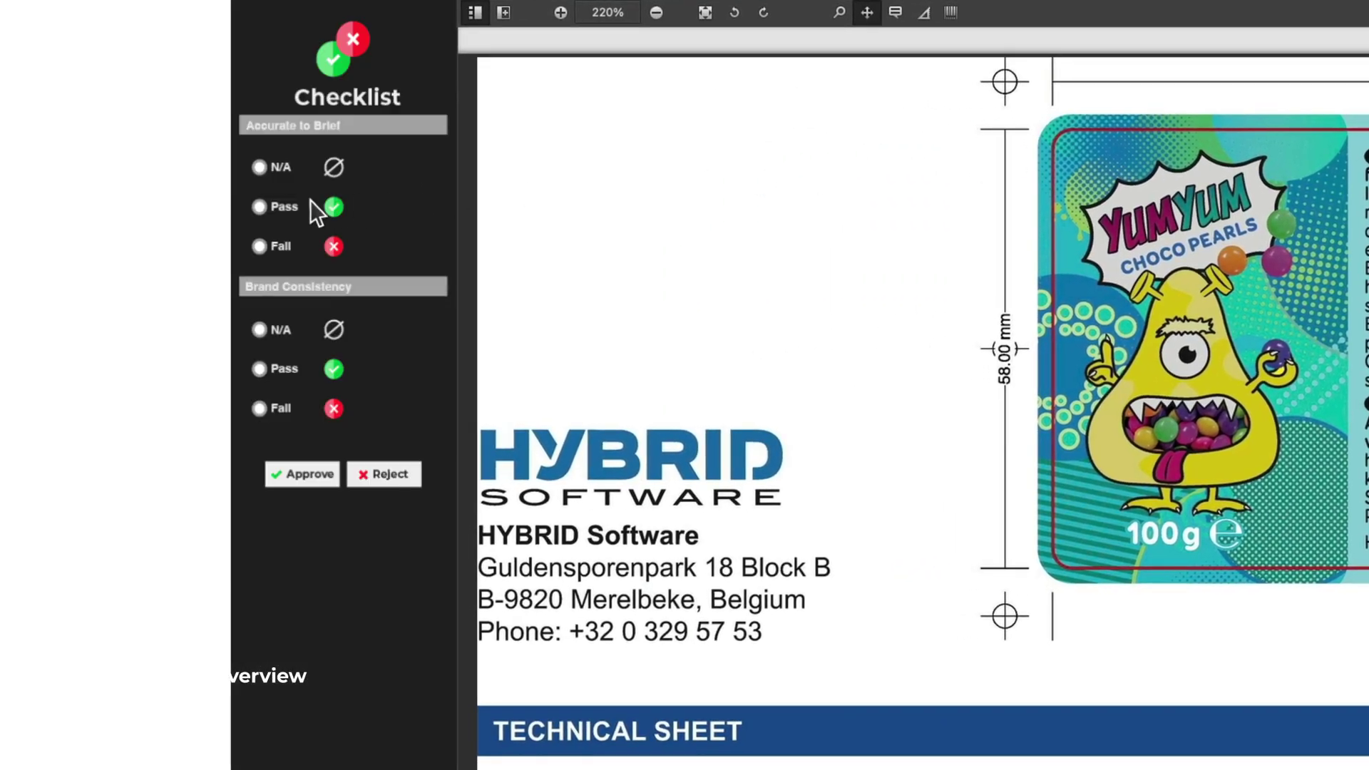
Mark Accurate to Brief and Brand Consistency as Pass and approve the file.
{"action": "left_click", "coordinate": [258, 205]}
{"action": "left_click", "coordinate": [259, 369]}
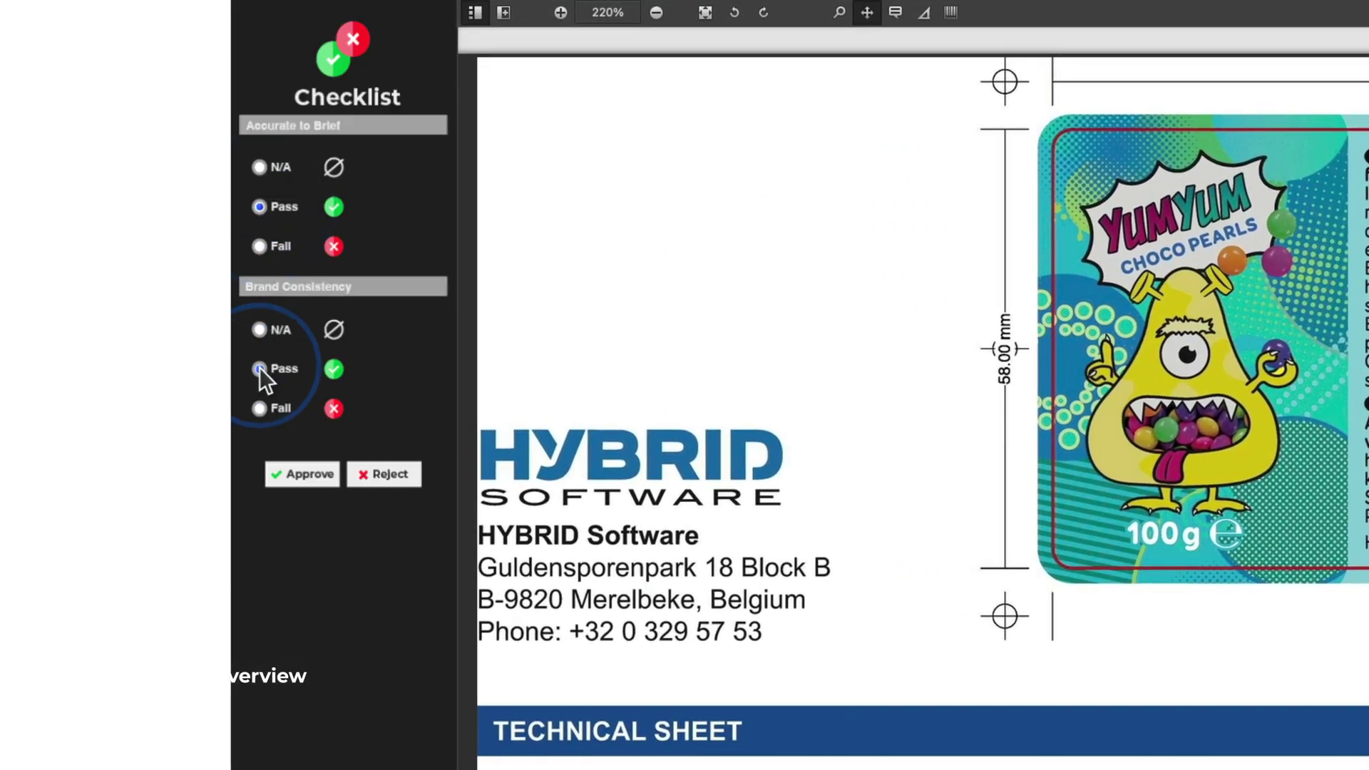
{"action": "left_click", "coordinate": [306, 476]}
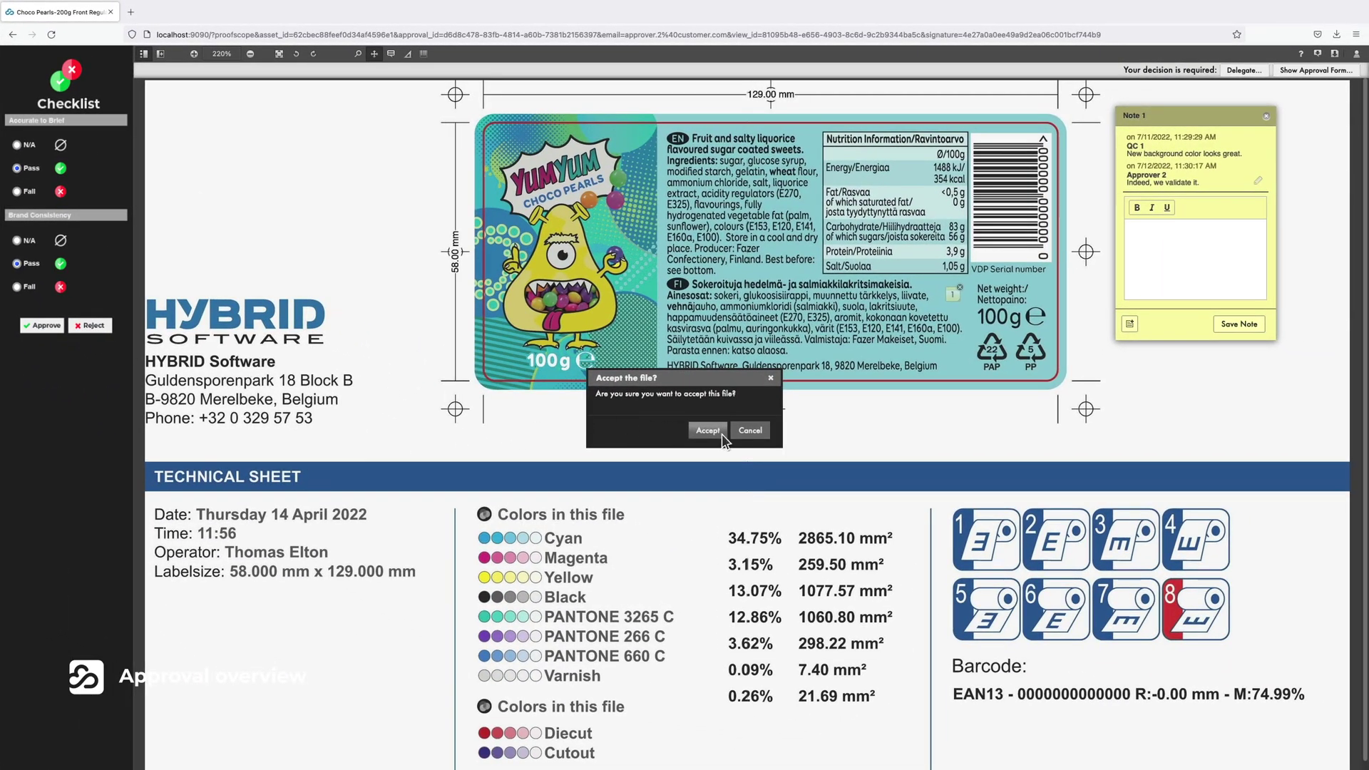
Accept the file, then expand the Choco Pearls row in All Approvals to see both cycles approved.
{"action": "left_click", "coordinate": [721, 434]}
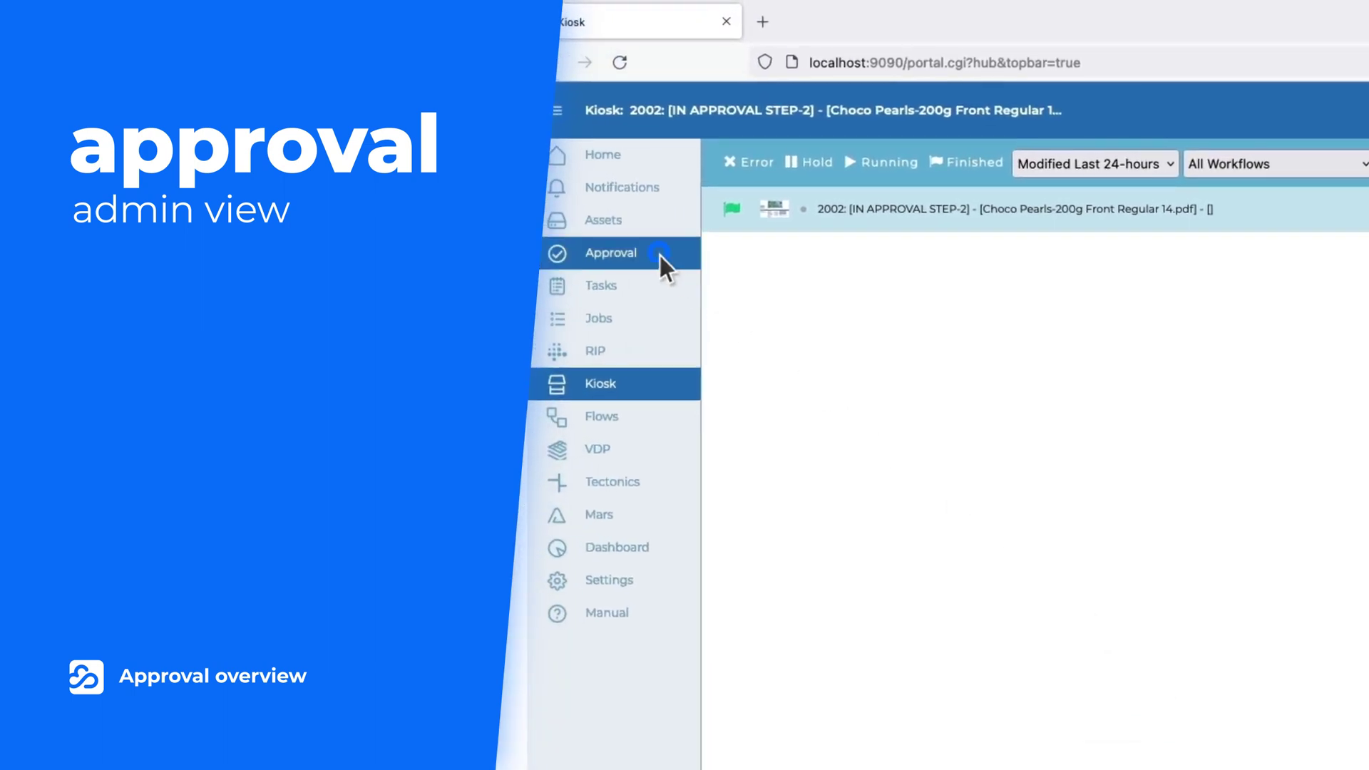
{"action": "left_click", "coordinate": [660, 256]}
{"action": "left_click", "coordinate": [858, 253]}
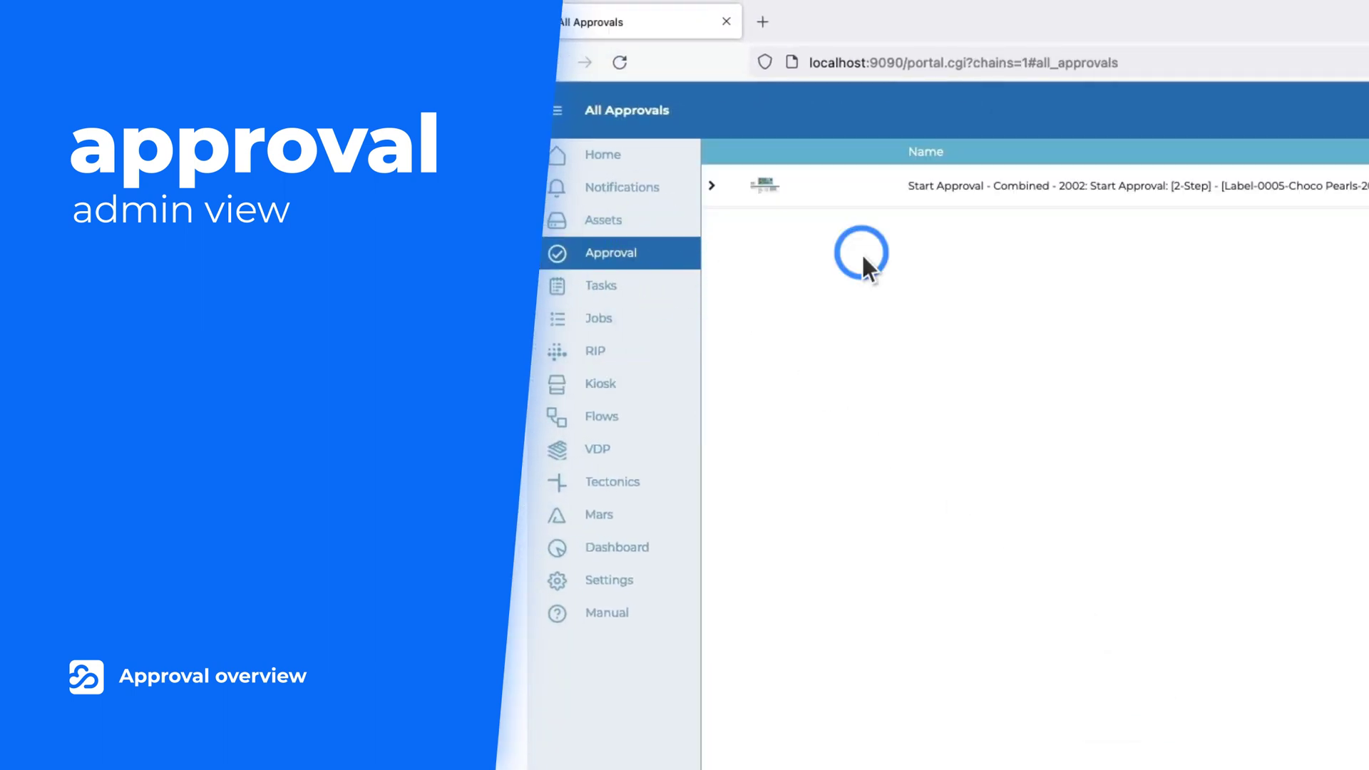
{"action": "left_click", "coordinate": [709, 183]}
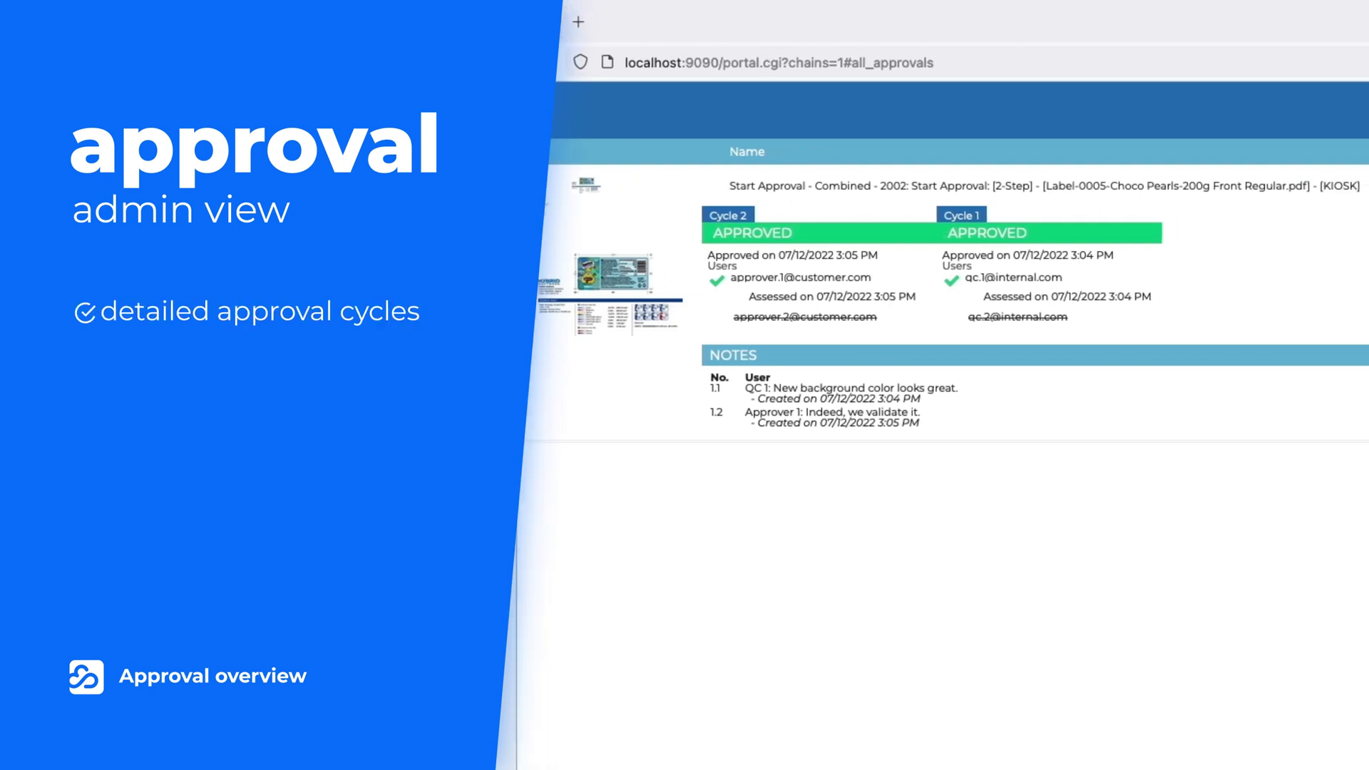